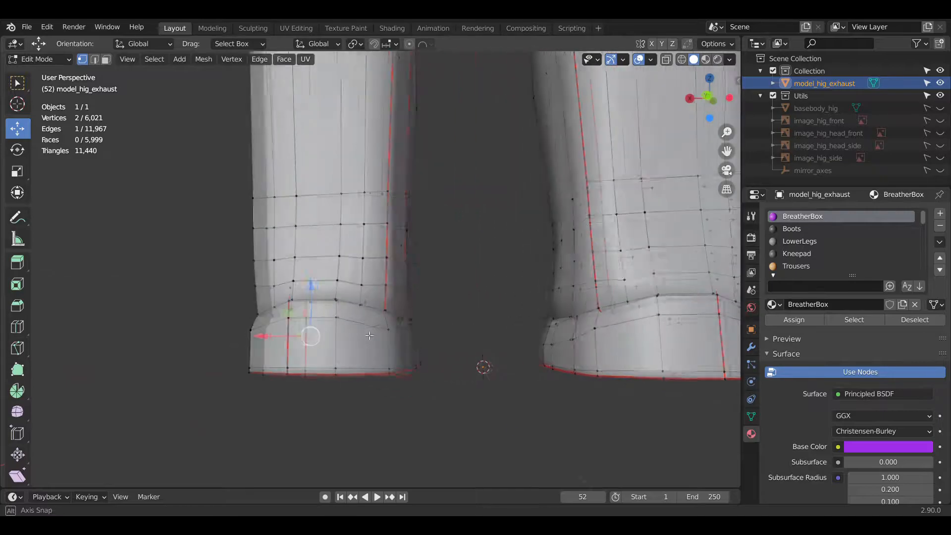
Inspect the boots' mesh topology and seams in wireframe and solid shading.
scroll(469, 370, "up", 2)
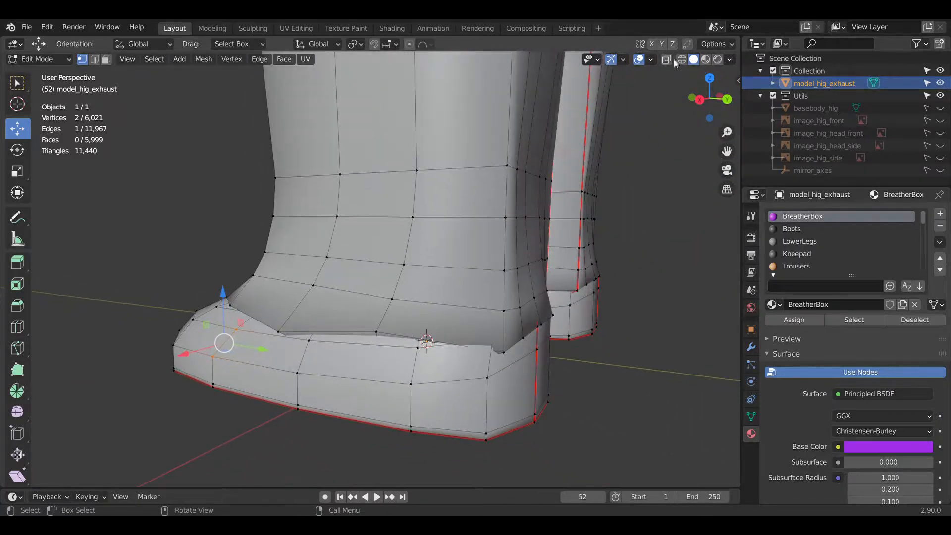
key("alt+a")
left_click(681, 59)
mouse_move(446, 360)
middle_mouse_down()
mouse_move(480, 327)
mouse_move(554, 354)
middle_mouse_up()
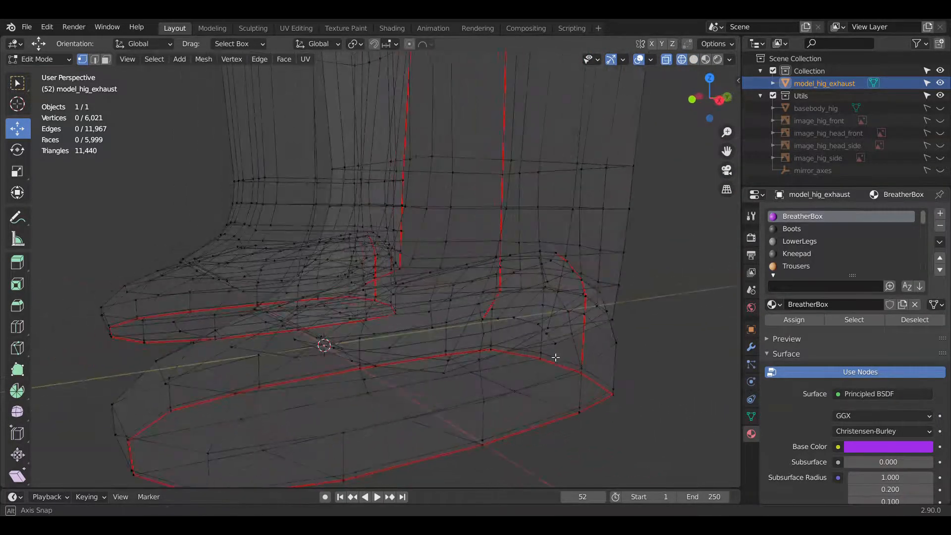
left_click(693, 59)
scroll(444, 263, "down", 4)
middle_click_drag(274, 143, 302, 391, "shift")
middle_click_drag(347, 297, 367, 302)
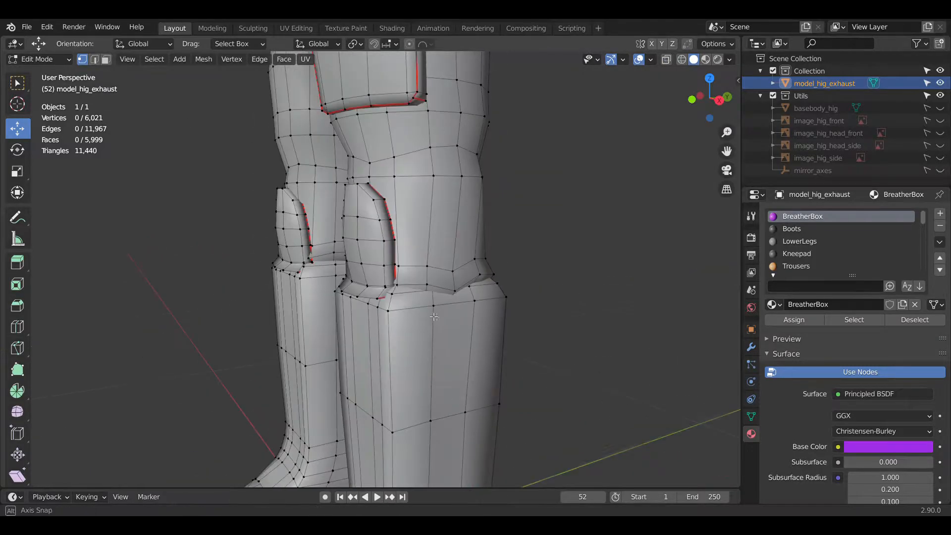
Examine the kneepad and lower-leg geometry in wireframe, and return the display to solid shading.
scroll(396, 287, "up", 4)
mouse_move(426, 277)
middle_mouse_down()
mouse_move(376, 267)
mouse_move(431, 273)
middle_mouse_up()
left_click(681, 59)
mouse_move(545, 227)
middle_mouse_down()
mouse_move(505, 248)
mouse_move(426, 214)
mouse_move(321, 268)
mouse_move(357, 290)
middle_mouse_up()
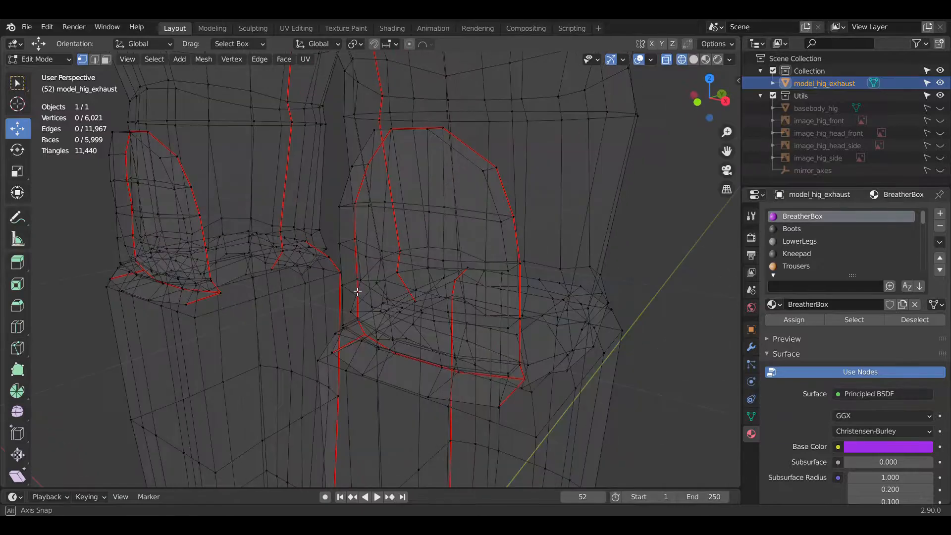
left_click(693, 60)
scroll(406, 199, "down", 5)
mouse_move(396, 171)
middle_mouse_down("shift")
mouse_move(386, 312)
mouse_move(446, 281)
mouse_move(425, 277)
mouse_move(524, 285)
mouse_move(464, 305)
middle_mouse_up("shift")
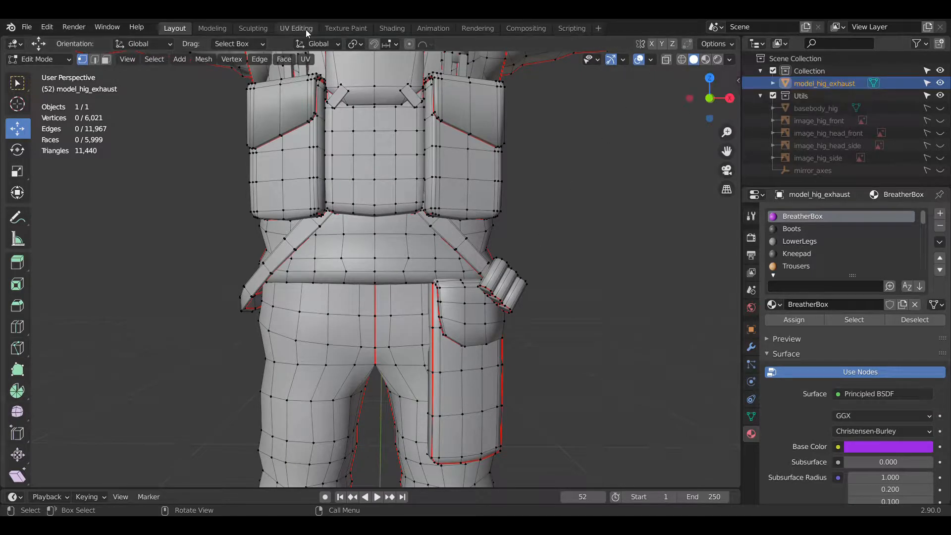
Show the UV layout of the entire model in the UV Editing workspace.
left_click(301, 29)
key("a")
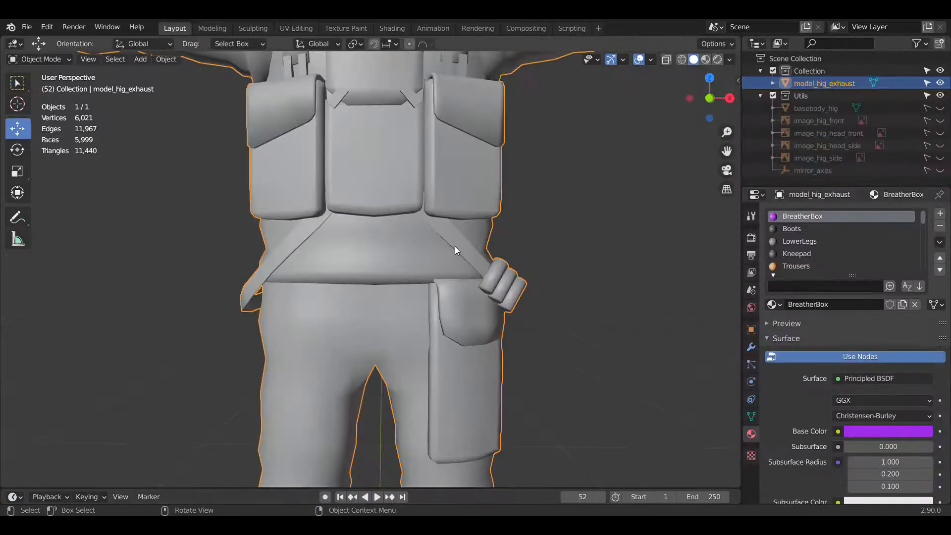
Inspect the chest pouches, straps and breathing hose geometry up close in Edit Mode.
key("Tab")
middle_click_drag(501, 213, 488, 286)
scroll(436, 292, "up", 4)
left_click(334, 301)
key("KP_Decimal")
scroll(351, 320, "up", 4)
middle_click_drag(369, 332, 469, 378)
scroll(466, 379, "down", 8)
middle_click_drag(476, 330, 416, 322, "shift")
scroll(416, 322, "up", 5)
middle_click_drag(416, 322, 472, 352)
scroll(484, 410, "down", 3)
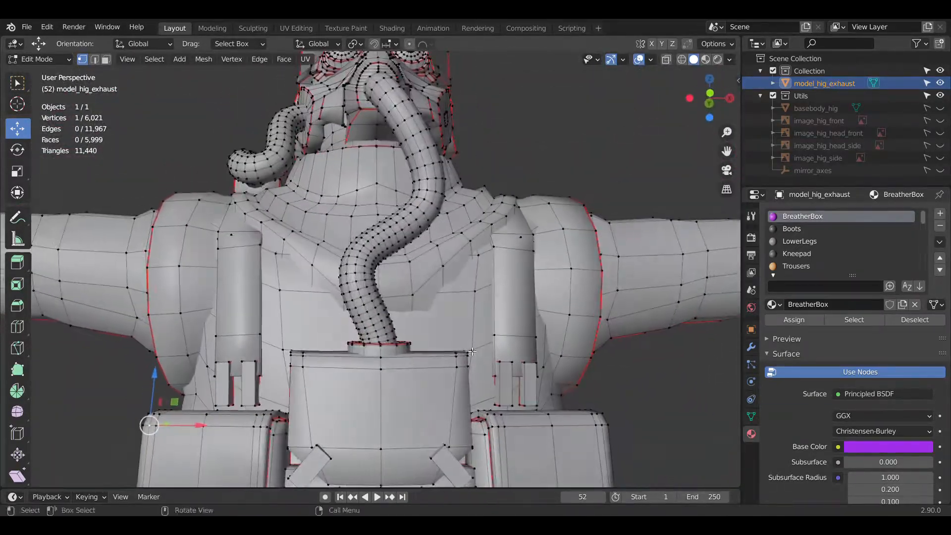
Try to dissolve the vertices of three loops on the lower part of the front breathing hose.
scroll(353, 329, "up", 4)
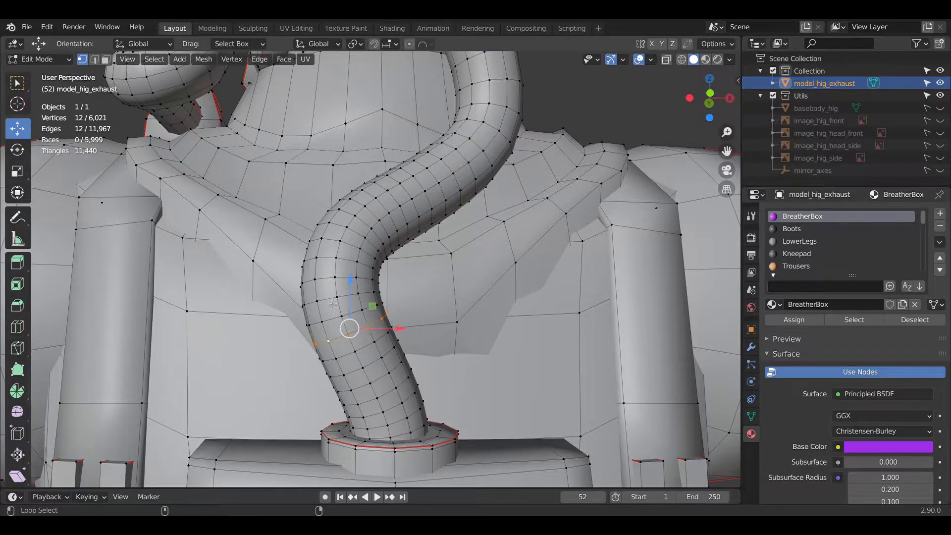
middle_click_drag(389, 384, 346, 356)
right_click(344, 356)
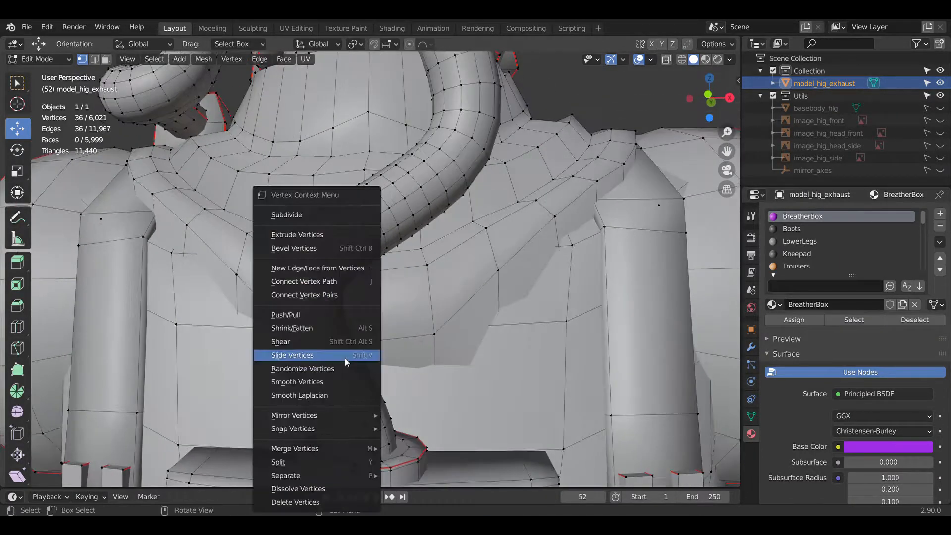
left_click(317, 488)
middle_click_drag(446, 364, 475, 372)
key("ctrl+z")
left_click(446, 375)
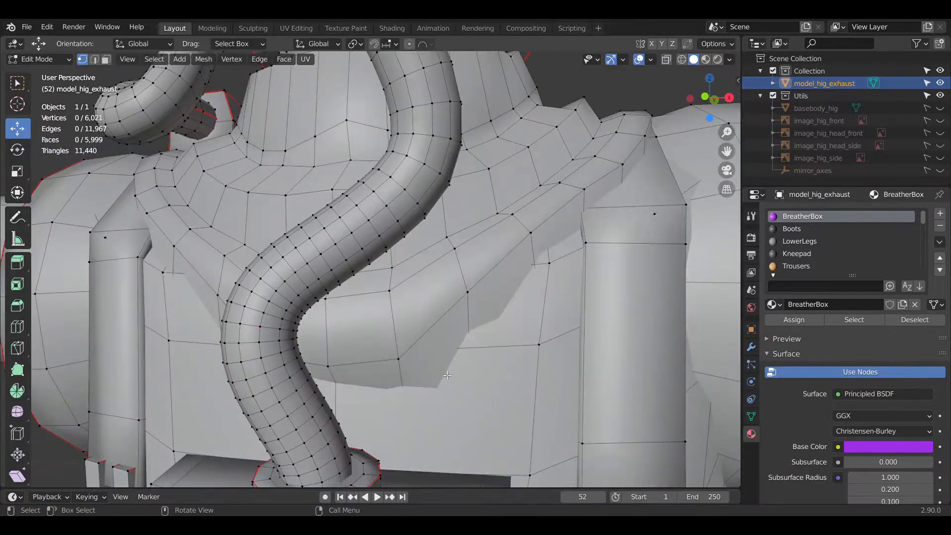
Try to dissolve three lower loops of the front breathing hose in edge select mode.
scroll(446, 375, "down", 5)
scroll(479, 373, "up", 5)
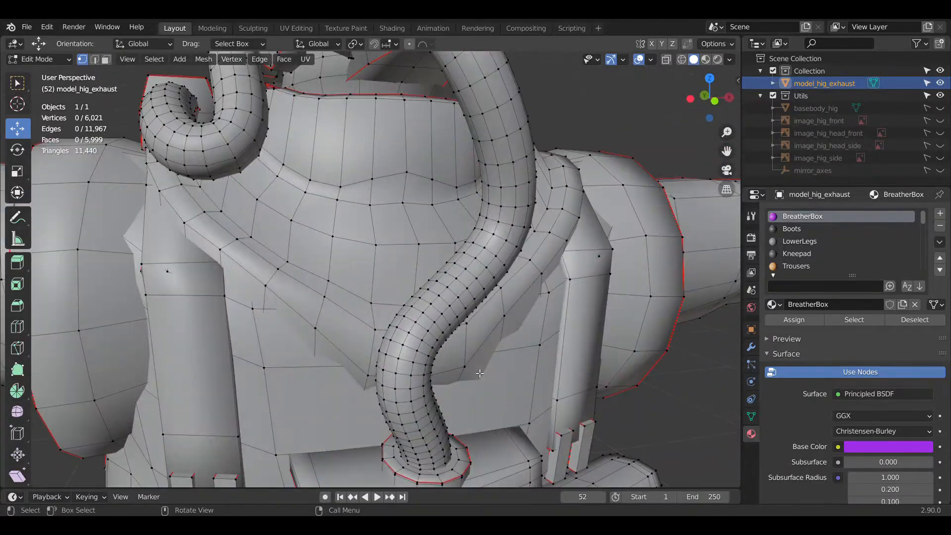
left_click(94, 59)
middle_click_drag(404, 381, 412, 350)
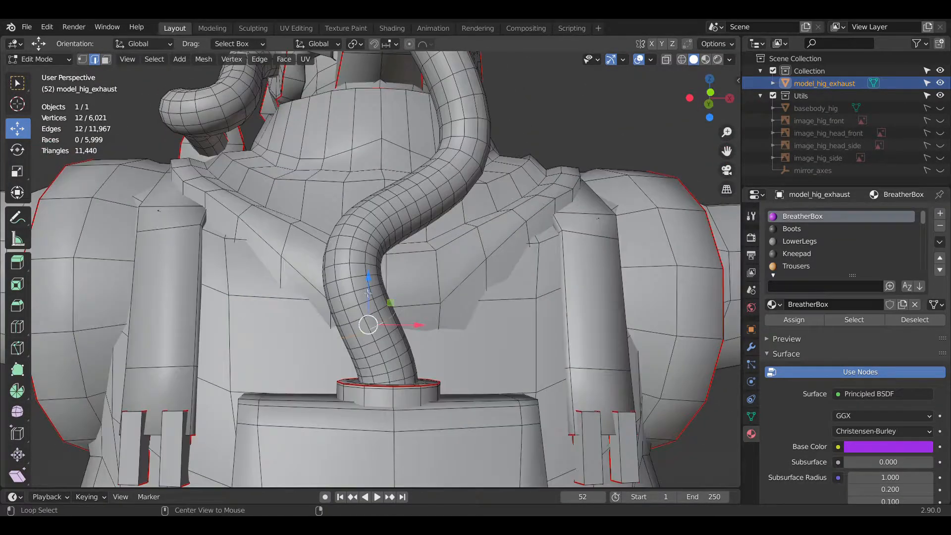
left_click(365, 246, "alt+shift")
right_click(368, 246)
left_click(322, 490)
middle_click_drag(427, 317, 441, 354)
key("ctrl+z")
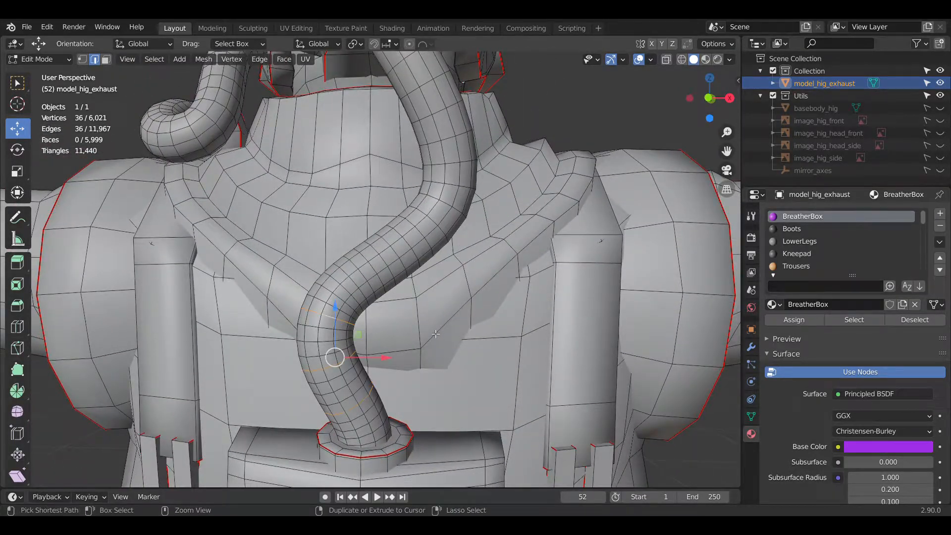
scroll(436, 333, "down", 3)
left_click(457, 338)
Review the upper body and hoses from the front, comparing the mesh in Edit Mode and Object Mode.
scroll(455, 349, "down", 3)
middle_click_drag(500, 348, 515, 337)
middle_click_drag(446, 297, 360, 343, "shift")
scroll(465, 347, "up", 4)
key("Tab")
scroll(436, 346, "up", 2)
key("Tab")
key("Tab")
key("KP_1")
scroll(354, 350, "down", 3)
scroll(495, 322, "up", 3)
left_click(534, 304)
scroll(420, 320, "down", 2)
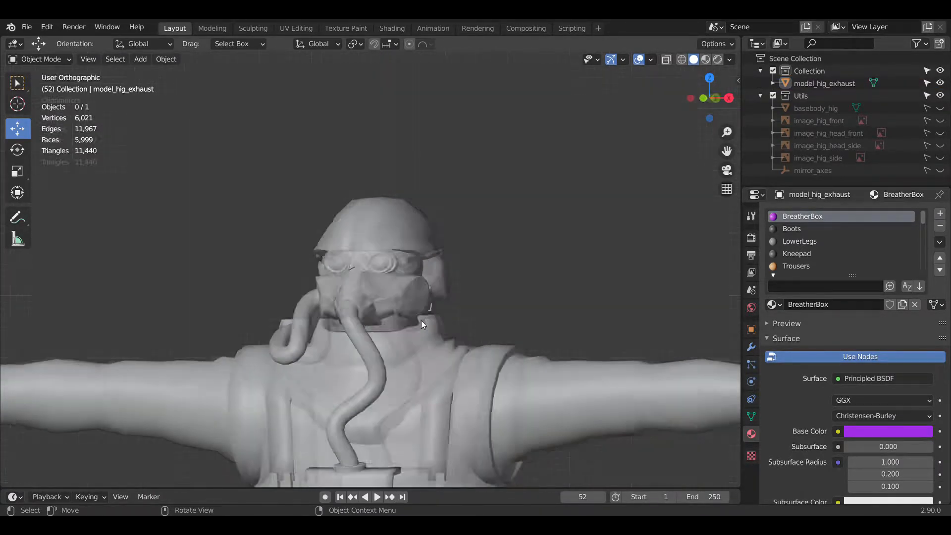
Examine the helmet, mask and neck from the side and from behind.
key("KP_3")
middle_click_drag(347, 272, 419, 205)
scroll(409, 301, "down", 3)
middle_click_drag(409, 301, 369, 283)
key("KP_3")
scroll(393, 288, "up", 3)
scroll(422, 287, "down", 2)
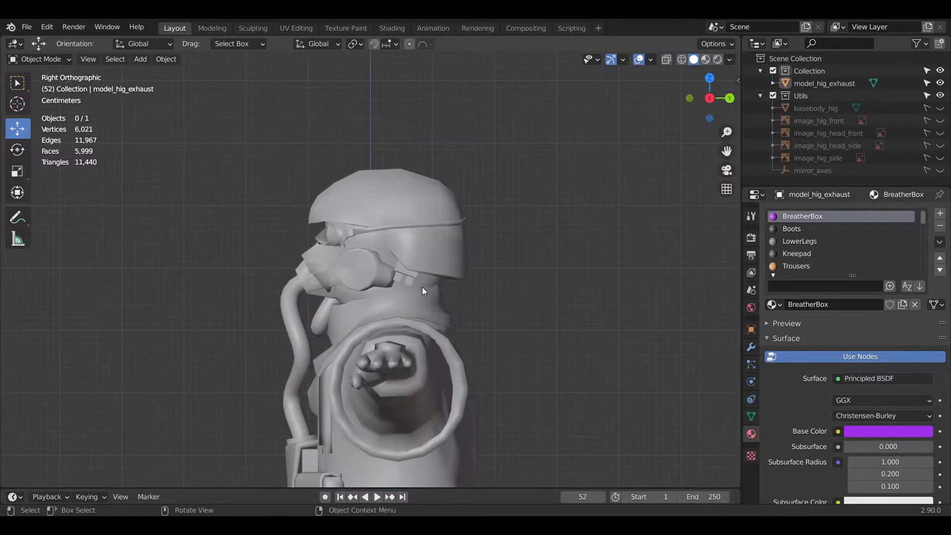
middle_click_drag(422, 286, 363, 299)
left_click(415, 264)
key("Tab")
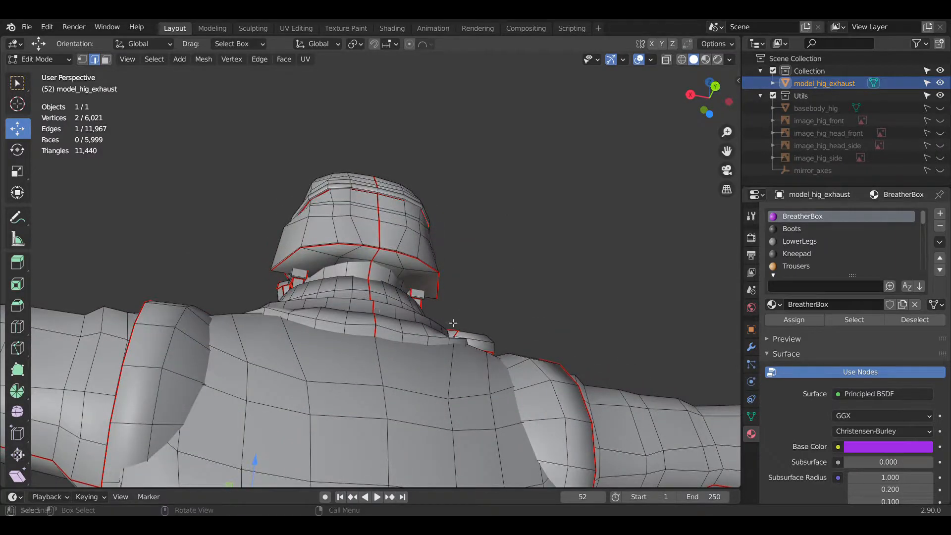
key("Tab")
scroll(453, 330, "down", 5)
middle_click_drag(453, 331, 424, 245)
Display the character in Material Preview shading and look over the materials from head to boots.
left_click(535, 220)
left_click(706, 60)
scroll(515, 233, "up", 5)
scroll(499, 266, "down", 3)
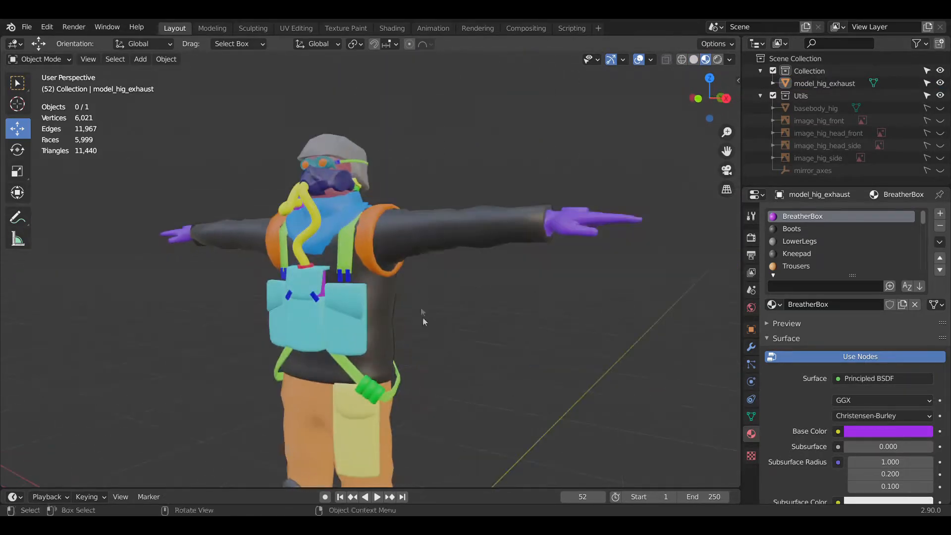
middle_click_drag(423, 321, 436, 168, "shift")
left_click(401, 227)
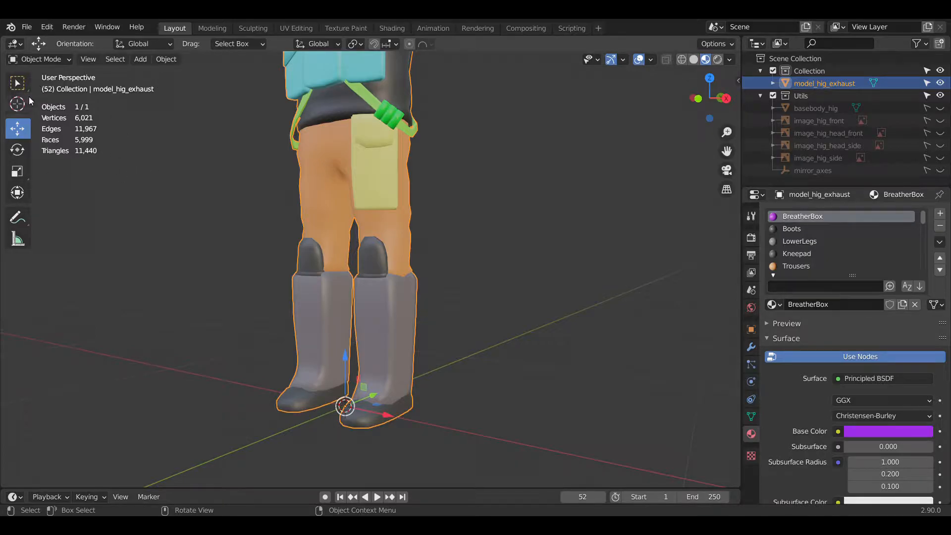
Examine the character's colored material regions from several angles in Object Mode and Edit Mode.
middle_click_drag(354, 149, 375, 322, "shift")
middle_click_drag(387, 260, 437, 341)
key("Tab")
key("Tab")
key("Tab")
middle_click_drag(493, 258, 357, 267)
key("Tab")
scroll(485, 299, "up", 4)
middle_click_drag(337, 257, 388, 317, "shift")
scroll(364, 353, "down", 6)
scroll(364, 352, "up", 1)
middle_click_drag(388, 317, 412, 300)
mouse_move(412, 300)
middle_mouse_down()
mouse_move(425, 309)
mouse_move(474, 258)
mouse_move(416, 286)
middle_mouse_up()
left_click(430, 306)
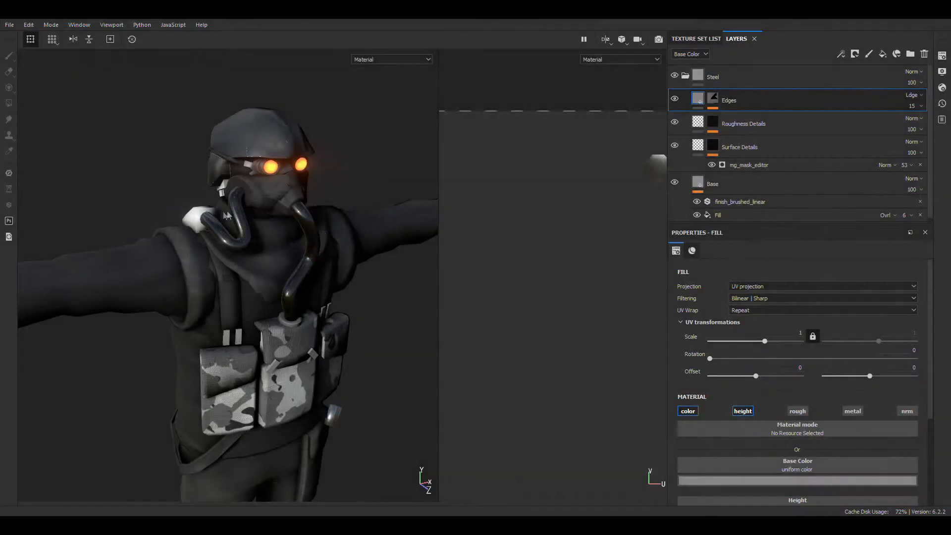
Switch to Substance Painter and examine the white shoulder exhaust piece and its hose from several angles.
middle_click_drag(505, 195, 262, 238)
right_click_drag(263, 237, 231, 233, "alt")
mouse_move(231, 234)
left_mouse_down("alt")
mouse_move(456, 180)
mouse_move(236, 225)
left_mouse_up("alt")
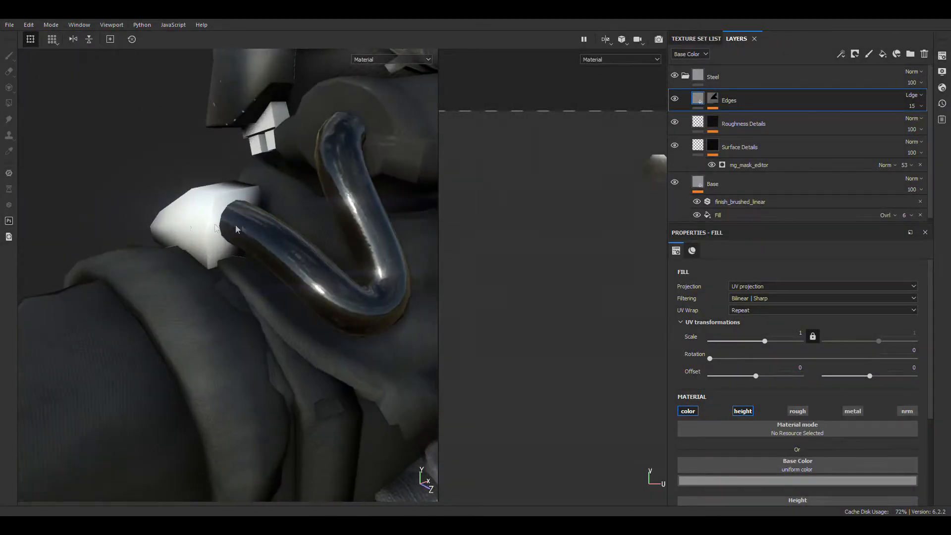
right_click_drag(314, 214, 300, 249, "alt")
left_click_drag(300, 254, 69, 240, "alt")
right_click_drag(69, 240, 223, 235, "alt")
mouse_move(222, 235)
left_mouse_down("alt")
mouse_move(166, 215)
mouse_move(218, 228)
left_mouse_up("alt")
right_click_drag(217, 228, 263, 235, "alt")
left_click_drag(263, 234, 208, 381, "alt")
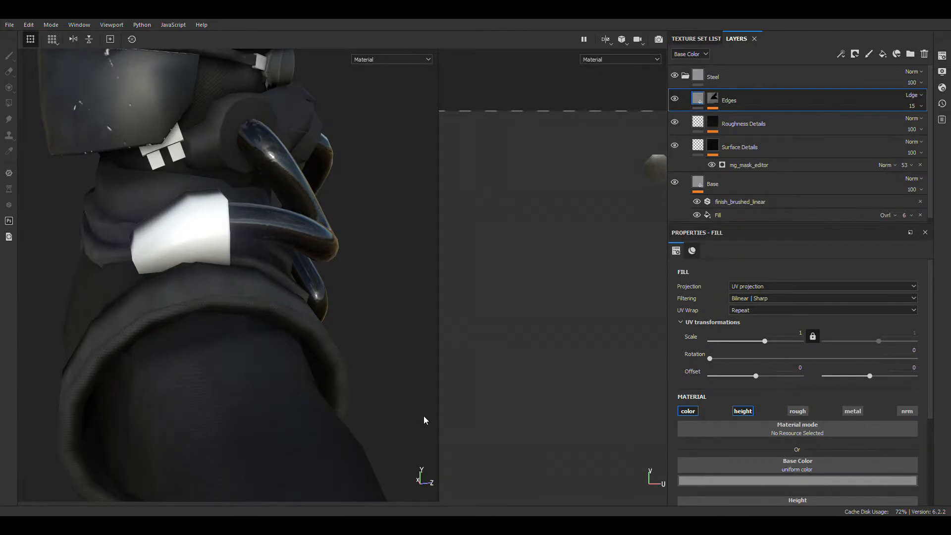
Replace the shoulder exhaust's Steel layer group with the Plastic Matte Pure material.
left_click_drag(199, 231, 254, 251)
left_click(721, 103)
key("Delete")
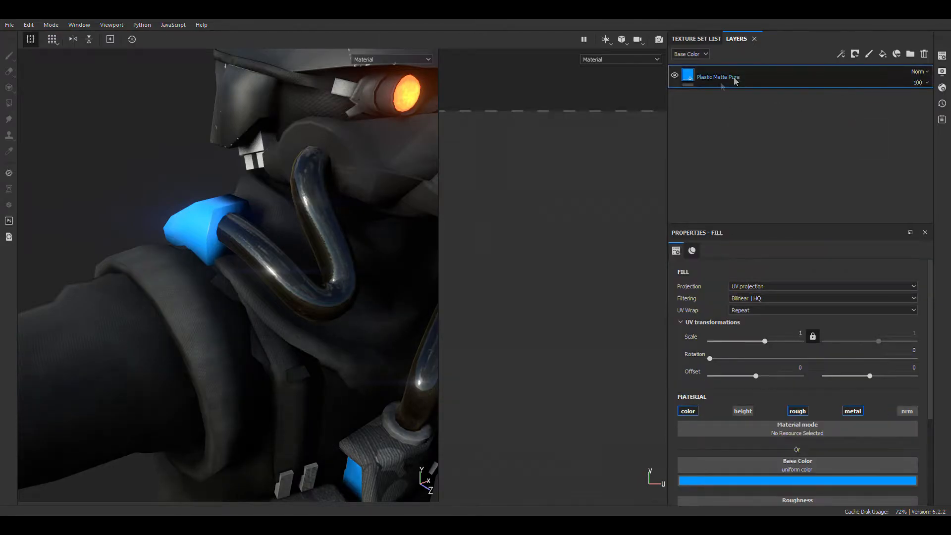
left_click_drag(219, 220, 236, 234, "alt")
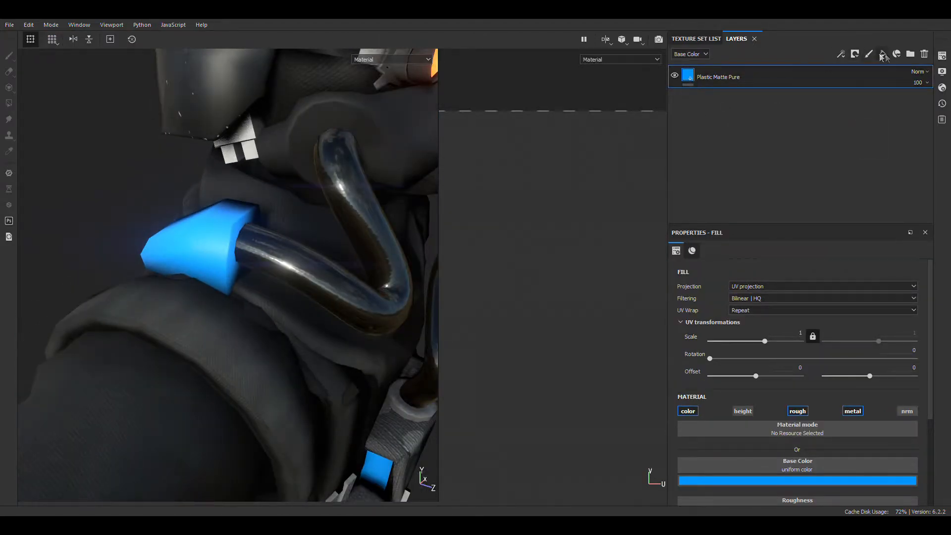
Add a fill layer with a black mask and a Dirt Smudge generator, setting the generator's hardness to 0.9.
left_click(881, 54)
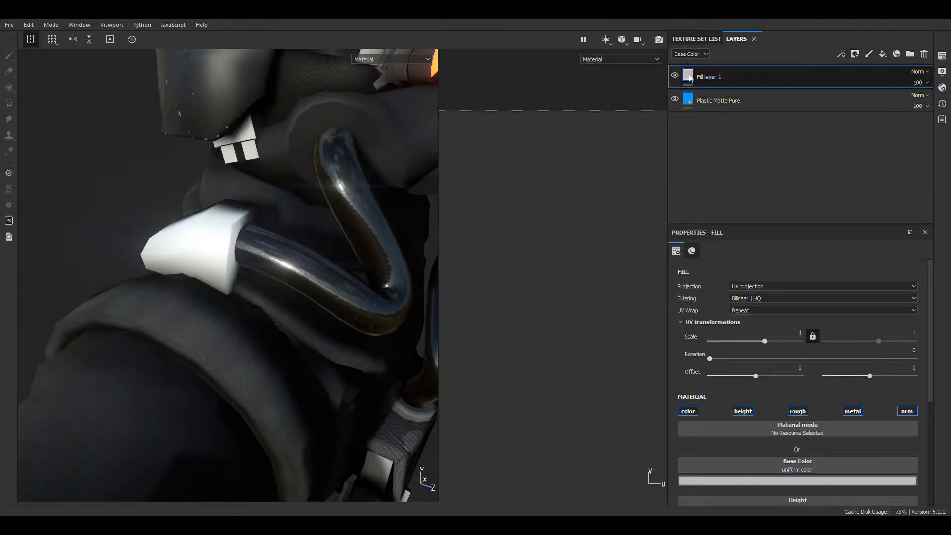
left_click(875, 79)
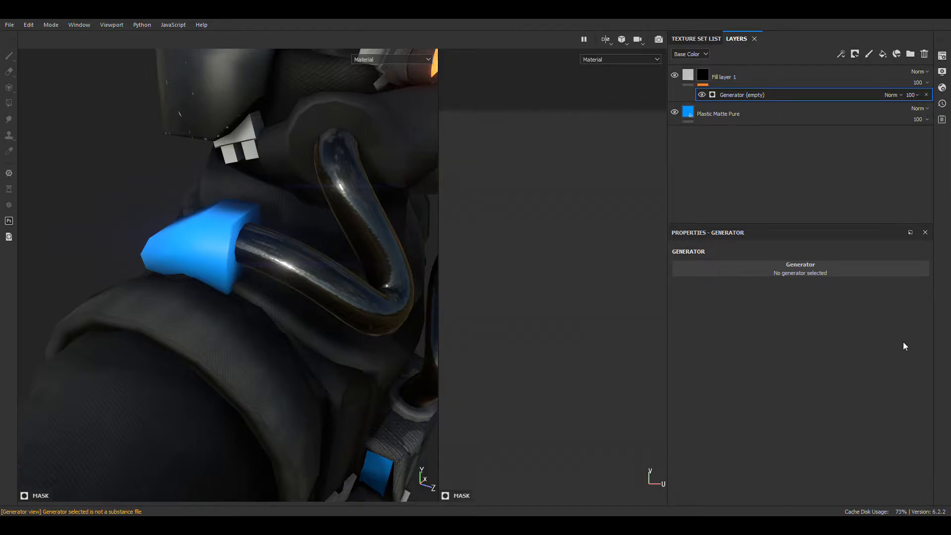
mouse_move(191, 265)
left_mouse_down("alt")
mouse_move(346, 259)
mouse_move(185, 258)
left_mouse_up("alt")
scroll(346, 259, "up", 5)
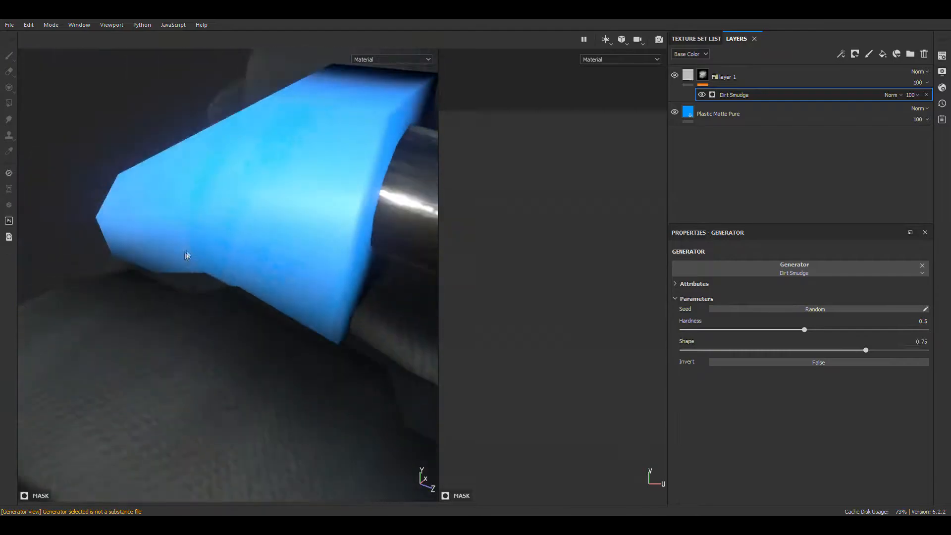
scroll(184, 258, "down", 5)
mouse_move(804, 329)
left_mouse_down()
mouse_move(926, 330)
mouse_move(902, 329)
left_mouse_up()
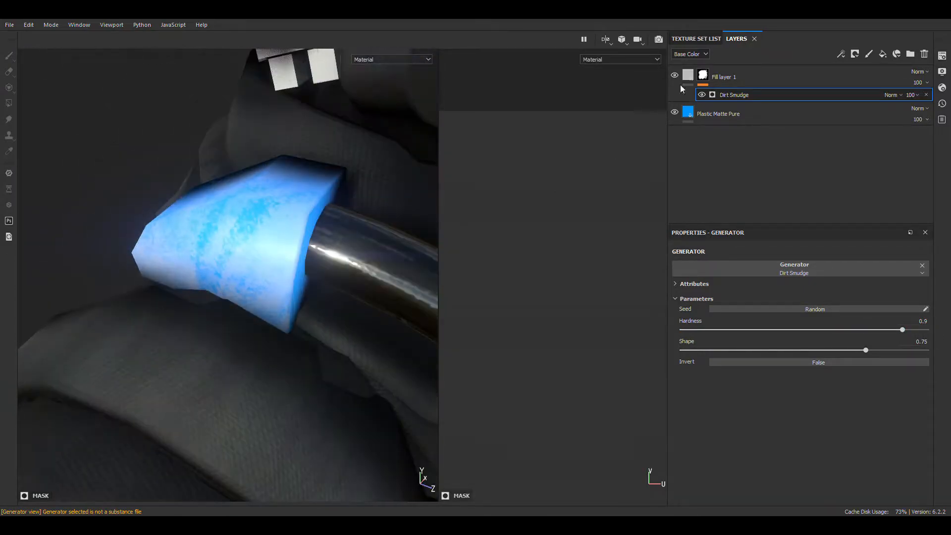
Set the base color of Fill layer 1 to dark grey and of Plastic Matte Pure to near-black.
left_click(681, 88)
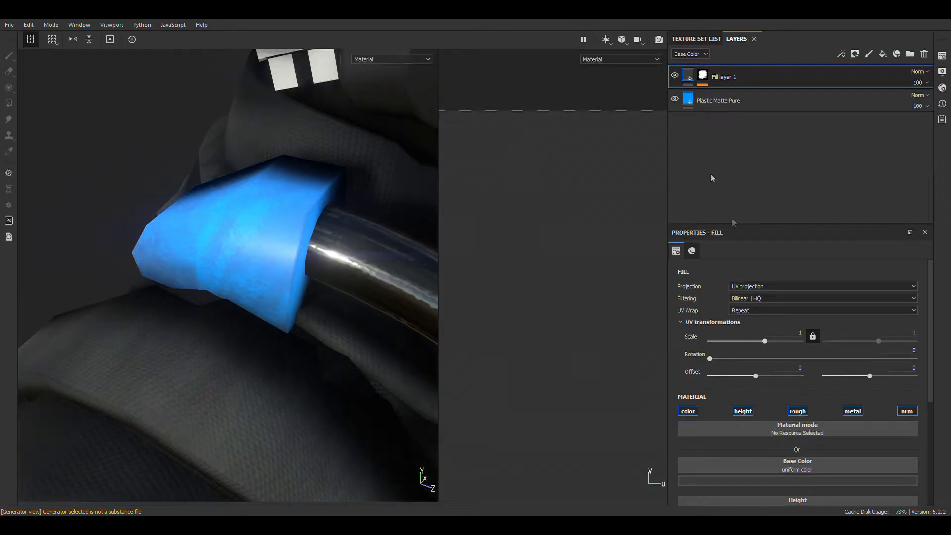
left_click(713, 102)
left_click(736, 481)
left_click(728, 77)
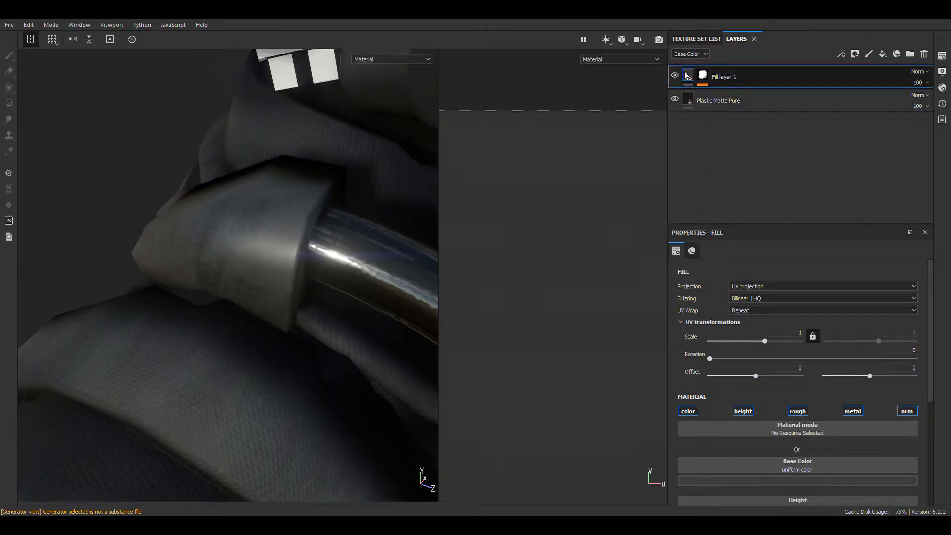
scroll(780, 410, "down", 3)
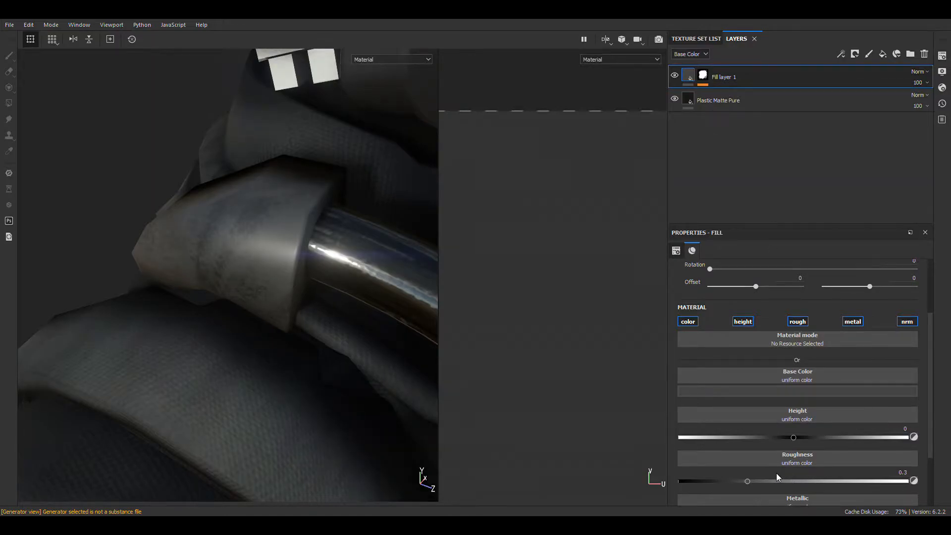
Set the Dirt Smudge generator's shape to 0.8 and hardness to 0.76, checking the exhaust from several angles.
left_click(701, 79)
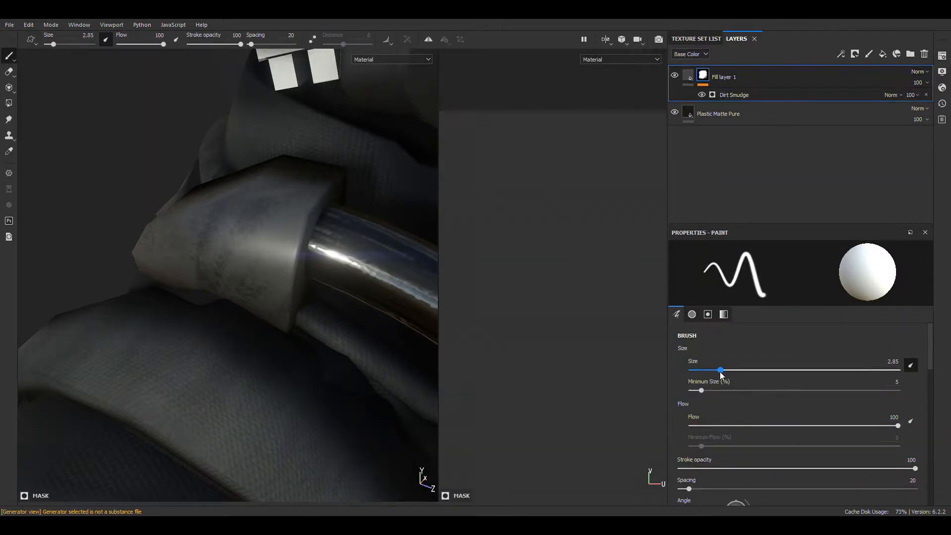
left_click(715, 99)
mouse_move(866, 350)
left_mouse_down()
mouse_move(811, 350)
mouse_move(877, 350)
left_mouse_up()
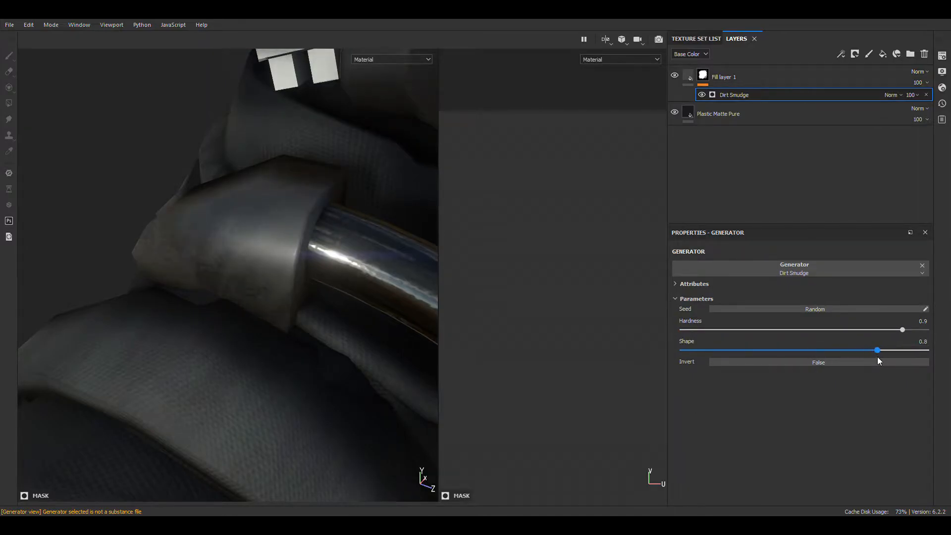
left_click_drag(242, 297, 210, 269, "alt")
middle_click_drag(210, 269, 283, 265, "alt")
left_click_drag(283, 264, 206, 269, "alt")
middle_click_drag(206, 269, 291, 253, "alt")
left_click_drag(291, 253, 406, 287, "alt")
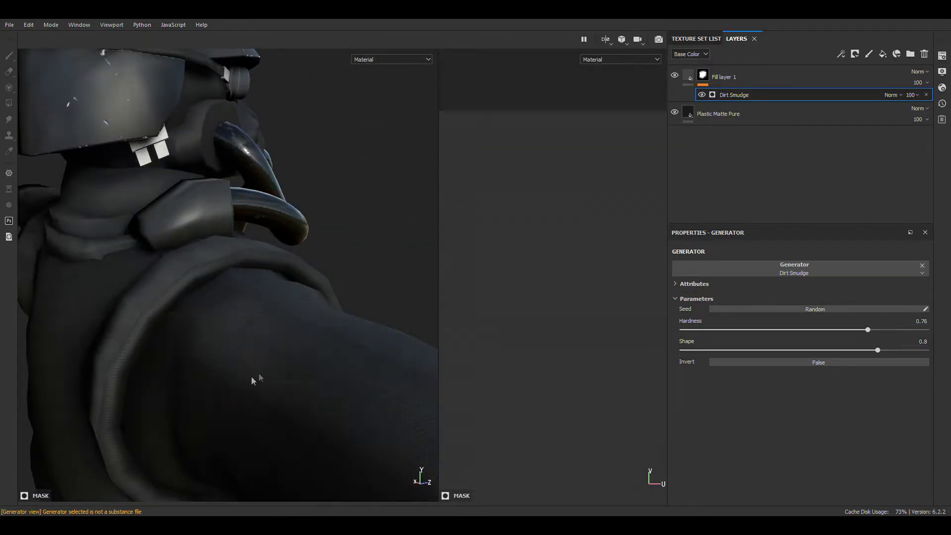
Save the project and look over the whole upper body of the character.
left_click_drag(283, 220, 263, 258, "alt")
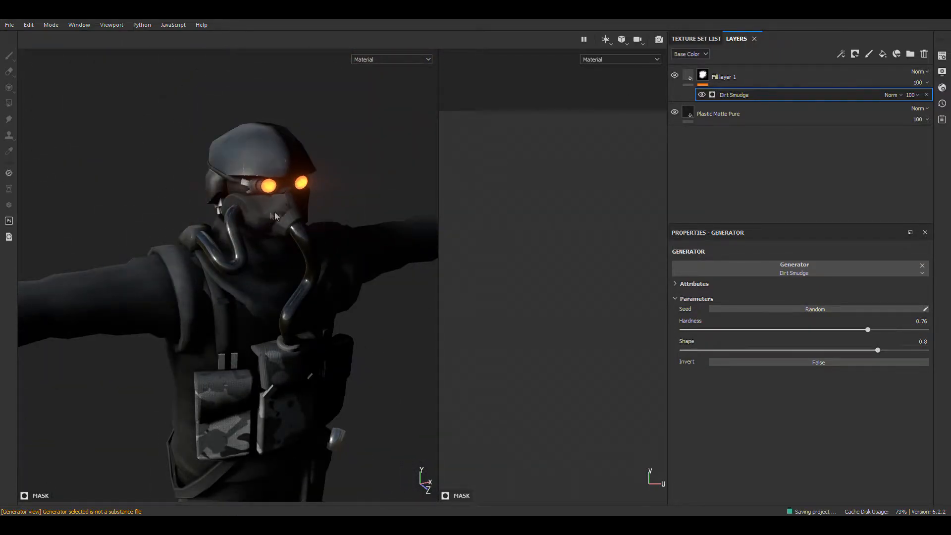
left_click_drag(339, 210, 335, 206, "alt")
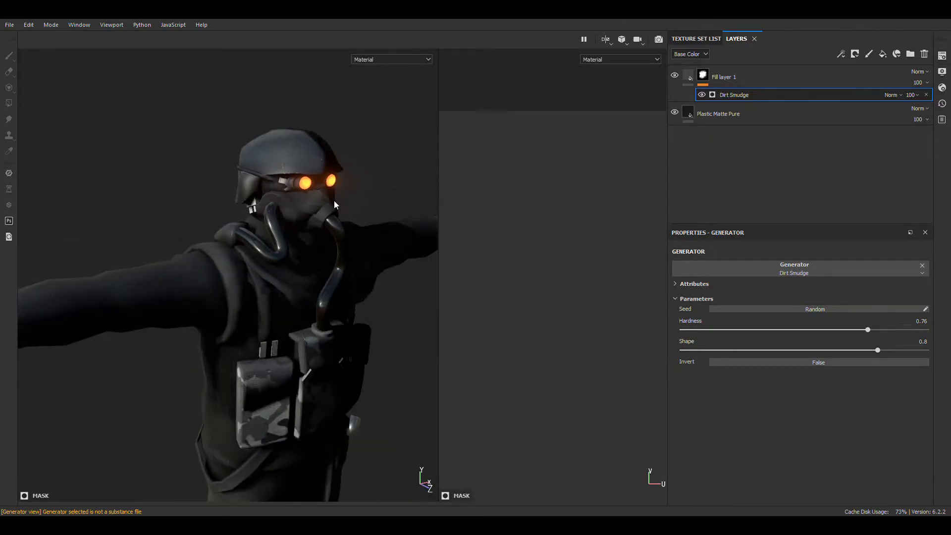
Examine the untextured side plug pieces beneath the helmet flap up close from several angles.
scroll(258, 213, "up", 5)
left_click_drag(270, 217, 271, 190, "alt")
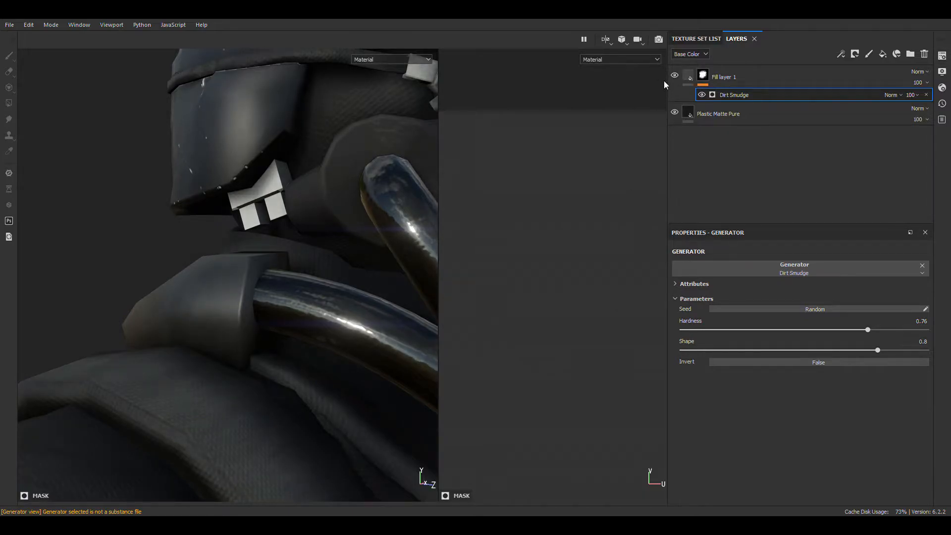
left_click_drag(248, 262, 277, 263, "alt")
scroll(287, 261, "up", 4)
scroll(287, 261, "down", 5)
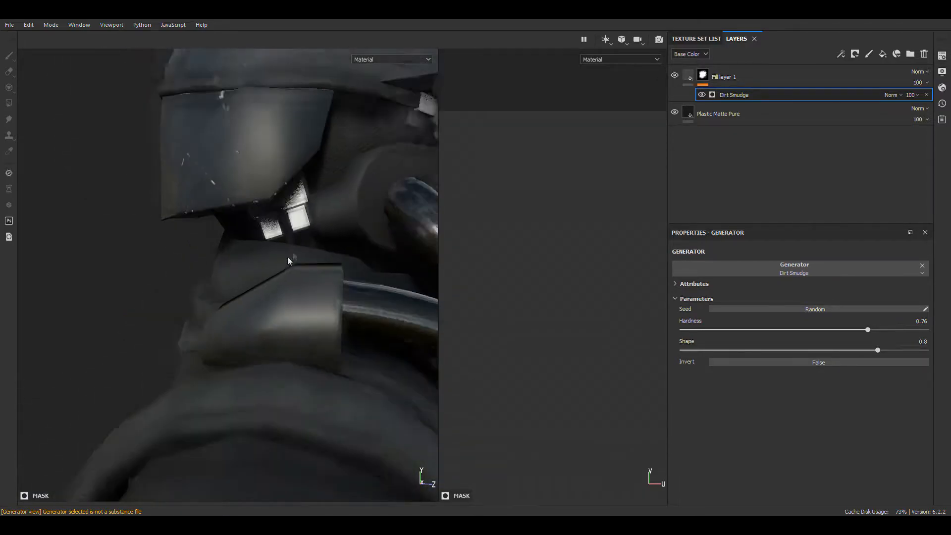
scroll(305, 209, "up", 4)
scroll(298, 213, "down", 5)
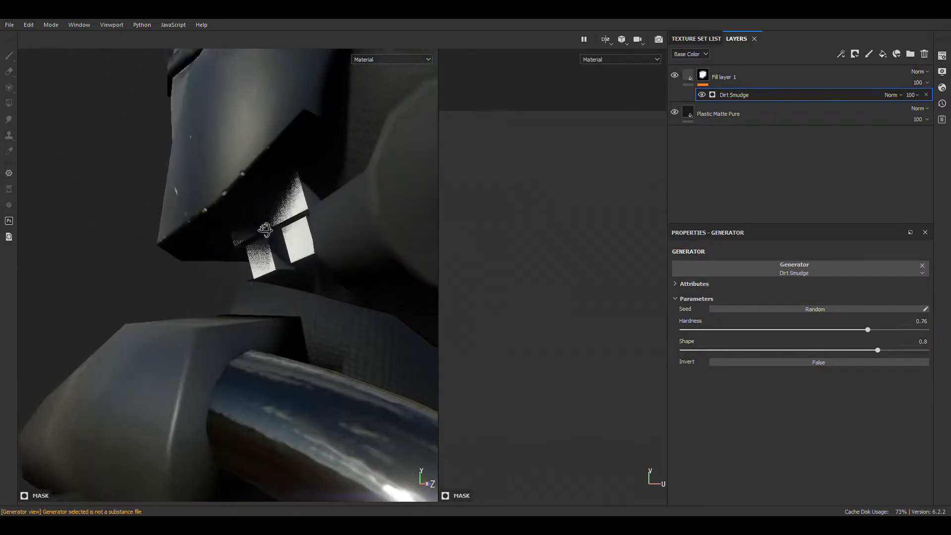
left_click_drag(289, 219, 297, 342, "alt")
scroll(299, 247, "up", 5)
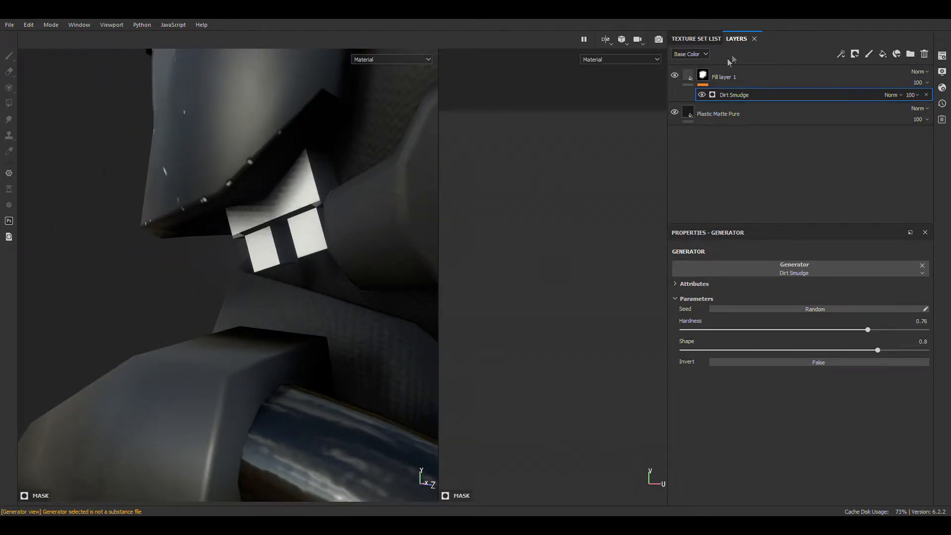
Apply the Steel material to the small side plug pieces under the helmet and delete the empty Layer 1.
left_click(696, 39)
scroll(723, 144, "down", 3)
scroll(711, 121, "up", 3)
left_click(719, 106)
left_click(749, 39)
left_click(686, 76)
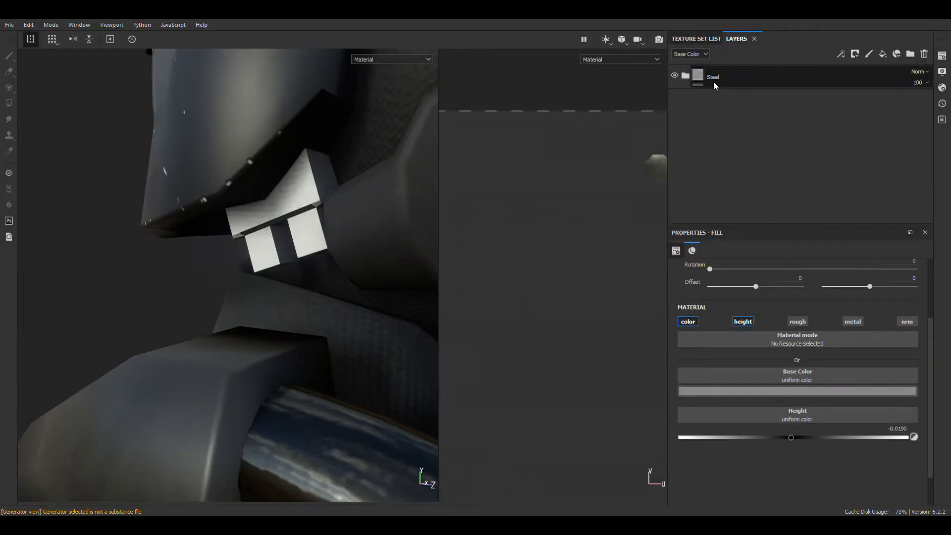
left_click(715, 86)
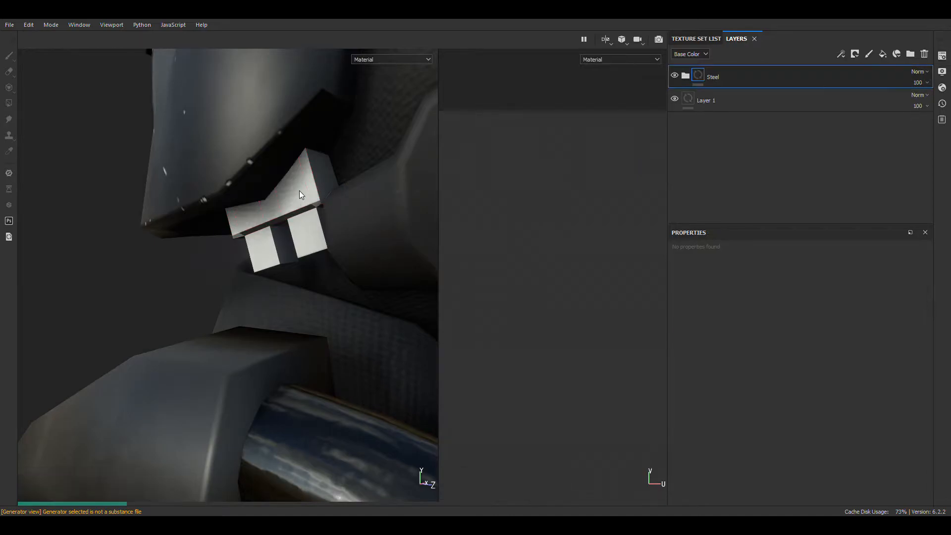
left_click_drag(117, 401, 314, 231)
left_click(721, 102)
key("Delete")
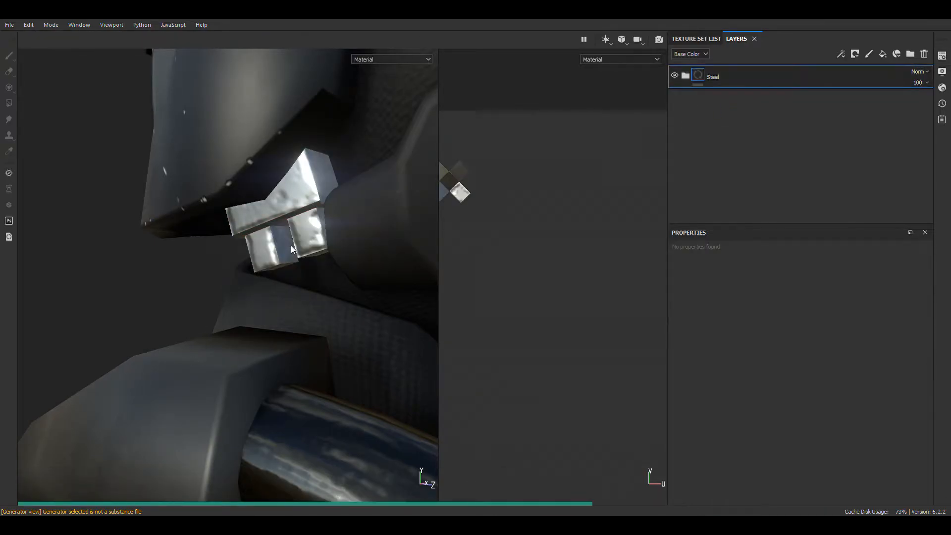
Try different UV scales for the Anisotropic Noise fill in Steel's Base layer and set it to 12.
scroll(304, 251, "down", 4)
scroll(303, 251, "up", 6)
scroll(287, 259, "down", 6)
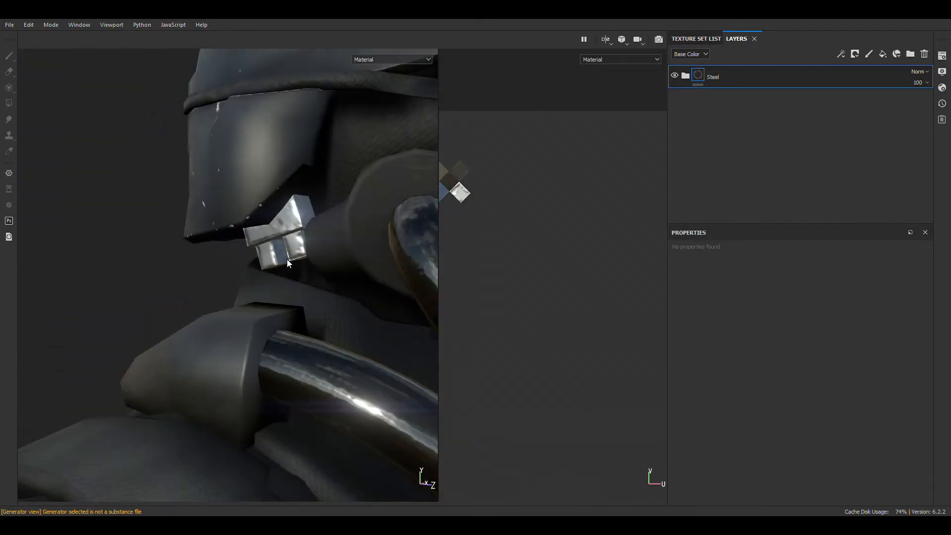
scroll(287, 260, "up", 5)
scroll(287, 261, "up", 3)
left_click(685, 76)
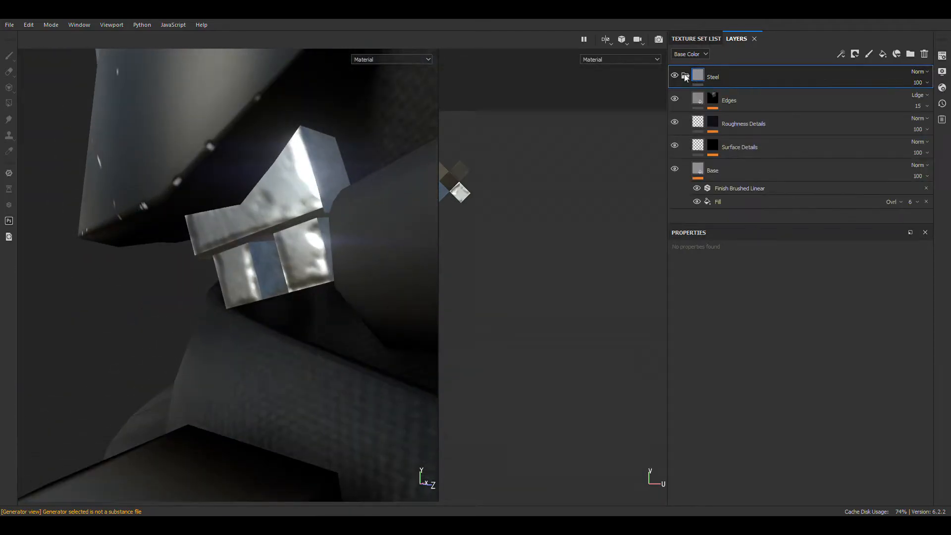
left_click(724, 202)
scroll(759, 396, "down", 2)
scroll(772, 357, "up", 4)
left_click_drag(775, 347, 713, 342)
left_click_drag(778, 336, 777, 342)
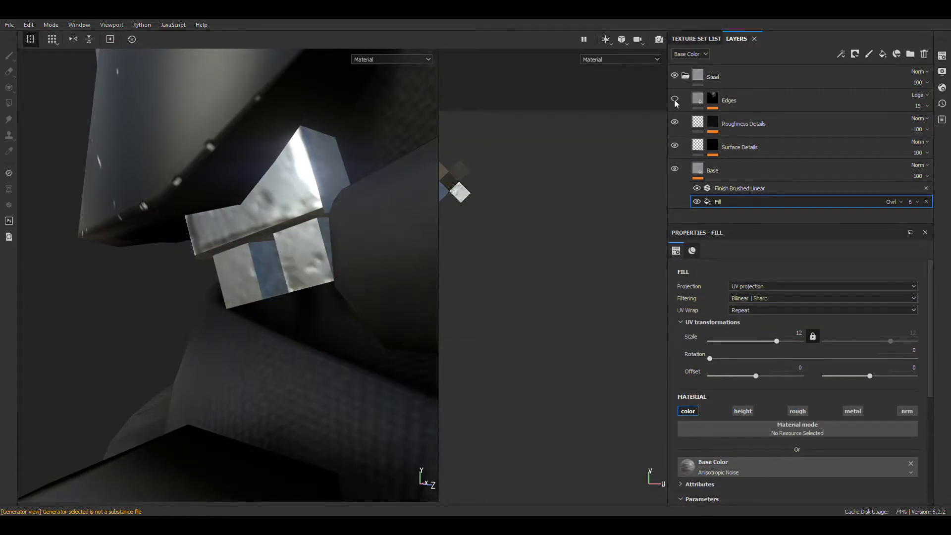
Adjust the mask effect settings of Steel's Edges layer on the side plug.
left_click(712, 99)
left_click(735, 132)
left_click_drag(797, 324, 690, 342)
left_click_drag(766, 336, 705, 340)
left_click_drag(246, 275, 271, 386, "alt")
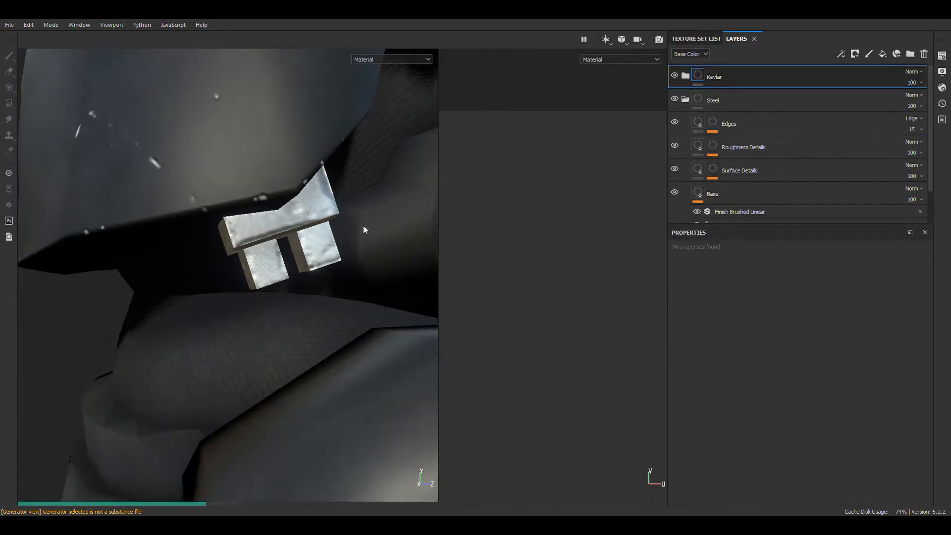
Apply the Kevlar material to the upper side plug piece and delete the Steel material from its layers.
left_click_drag(363, 230, 444, 215, "alt")
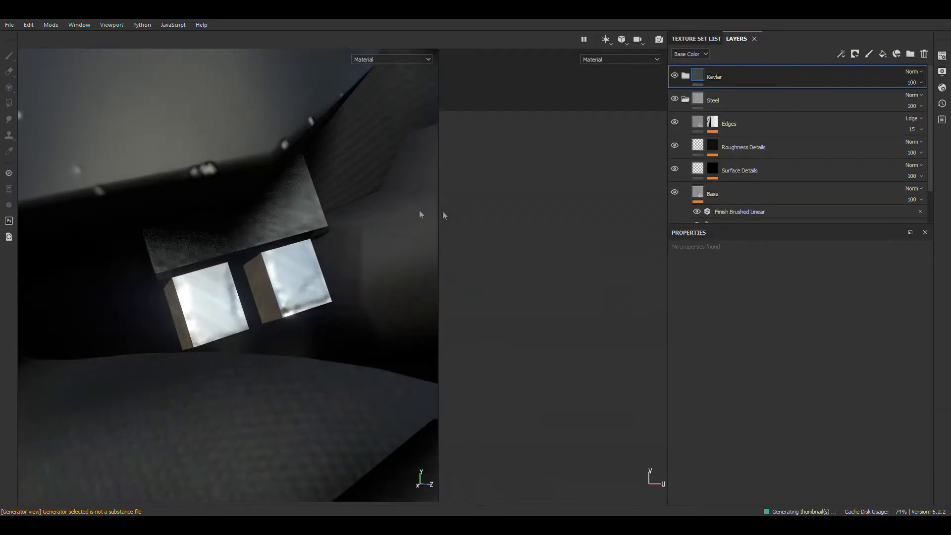
left_click(729, 101)
key("Delete")
key("Delete")
Toggle Kevlar's Fibers 02 mask effects and Fibers 01 fill to compare their influence on the plug.
left_click(686, 76)
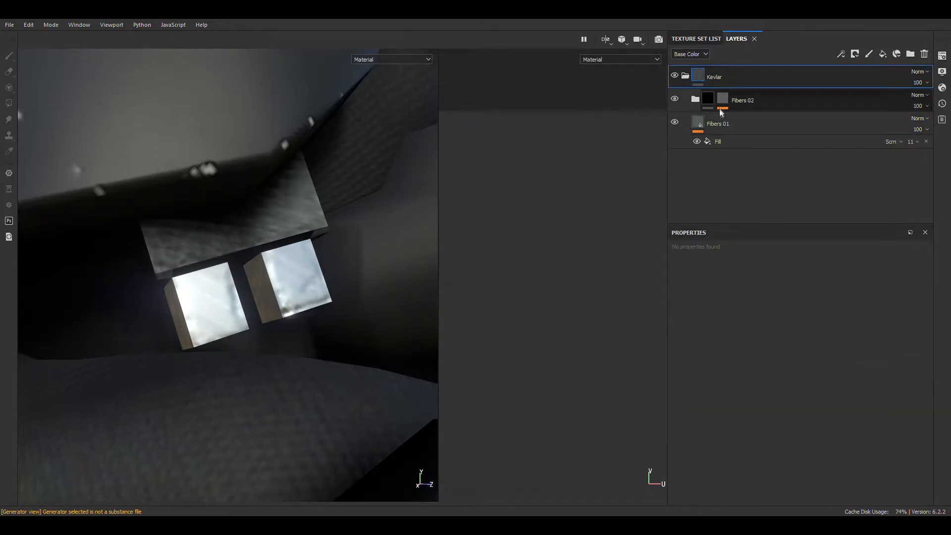
left_click(722, 108)
left_click(721, 118)
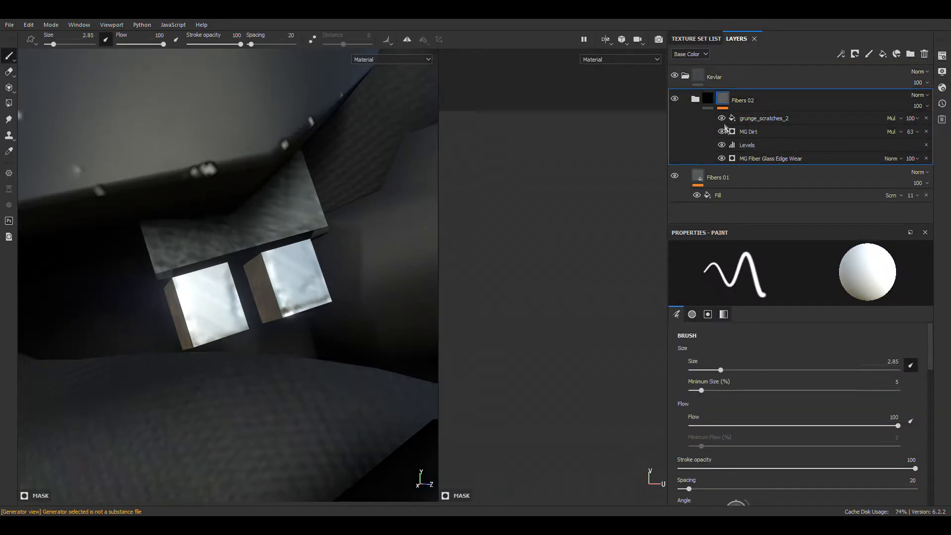
left_click(722, 158)
left_click(707, 98)
left_click(696, 142)
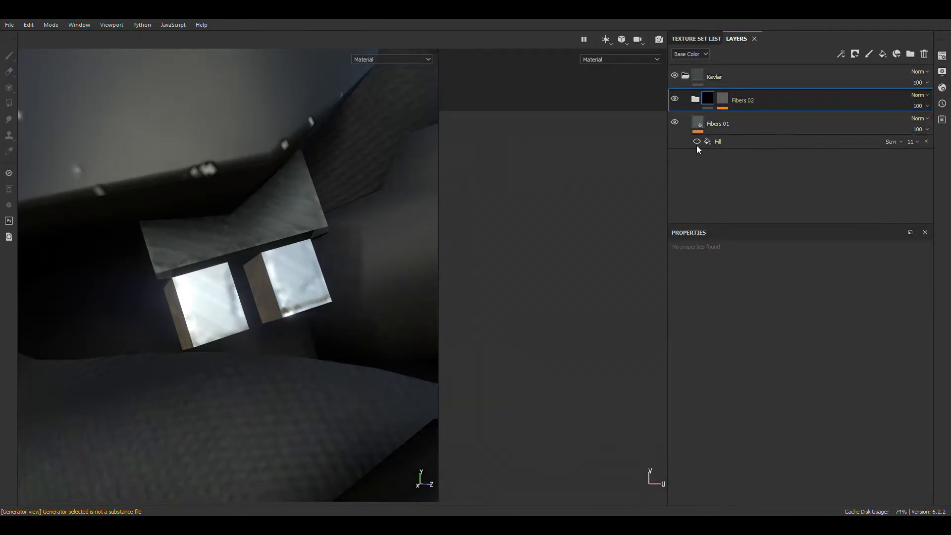
left_click(697, 144)
left_click(697, 144)
mouse_move(302, 218)
left_mouse_down("alt")
mouse_move(281, 203)
mouse_move(287, 210)
left_mouse_up("alt")
Toggle the Weaves, Dirt, Brown noise and Base layers inside Fibers 02 to check what each contributes.
left_click(695, 99)
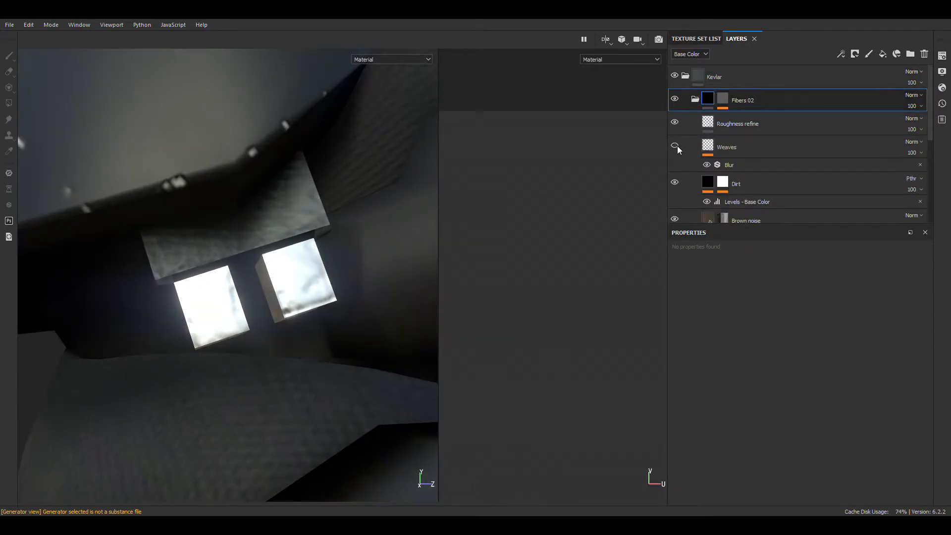
scroll(678, 182, "down", 1)
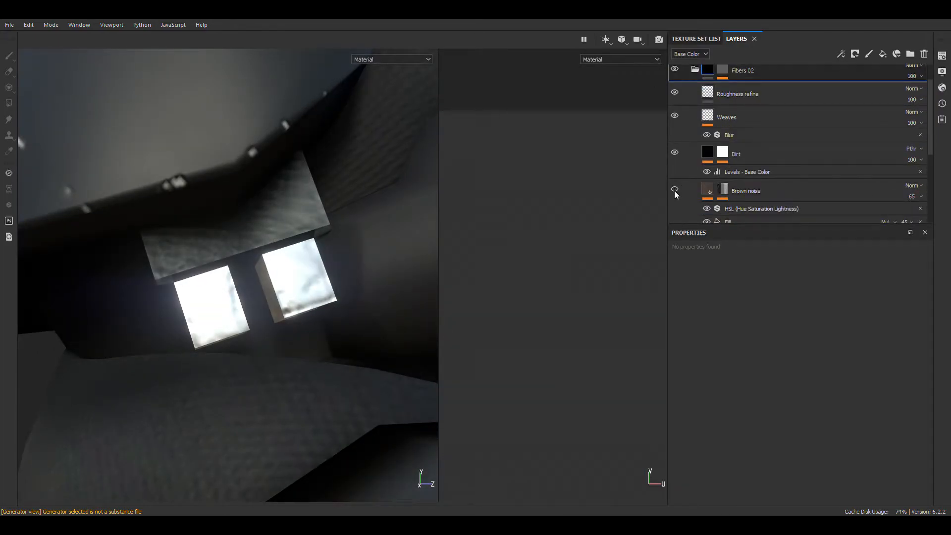
scroll(674, 192, "down", 5)
scroll(675, 131, "up", 3)
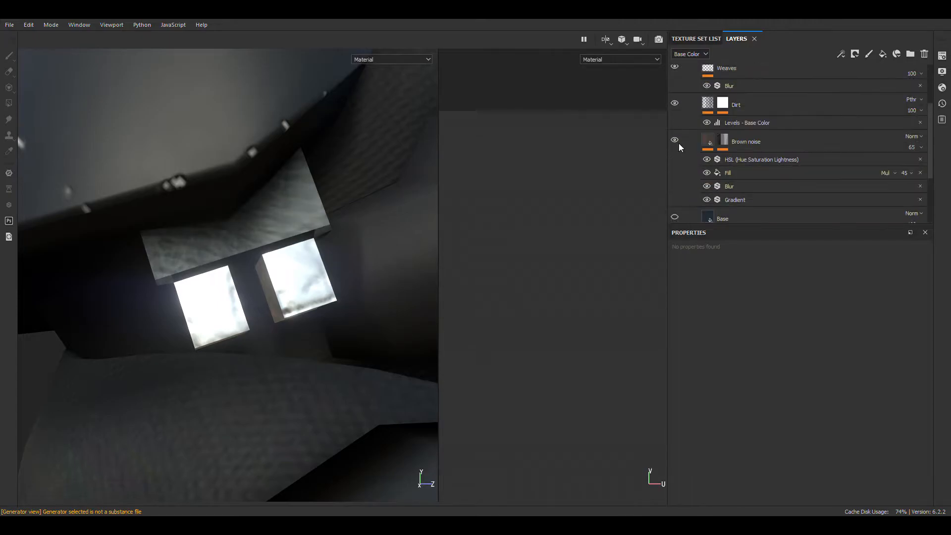
left_click(676, 104)
scroll(390, 201, "up", 1)
left_click_drag(390, 203, 327, 223, "alt")
left_click(695, 71)
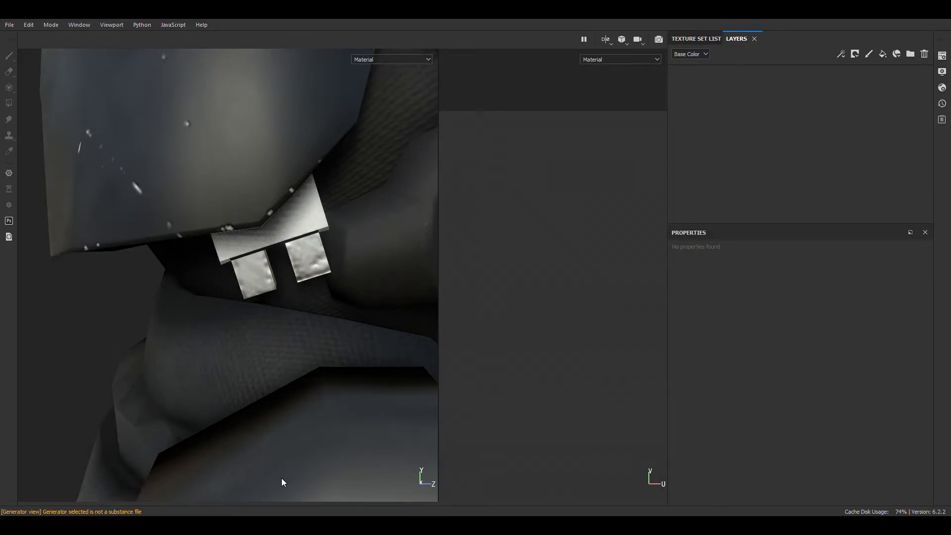
Apply the Rubber Tire material to the upper side plug piece, testing its Wear fill scale and layer visibility.
left_click_drag(281, 480, 342, 266, "alt")
left_click(748, 118)
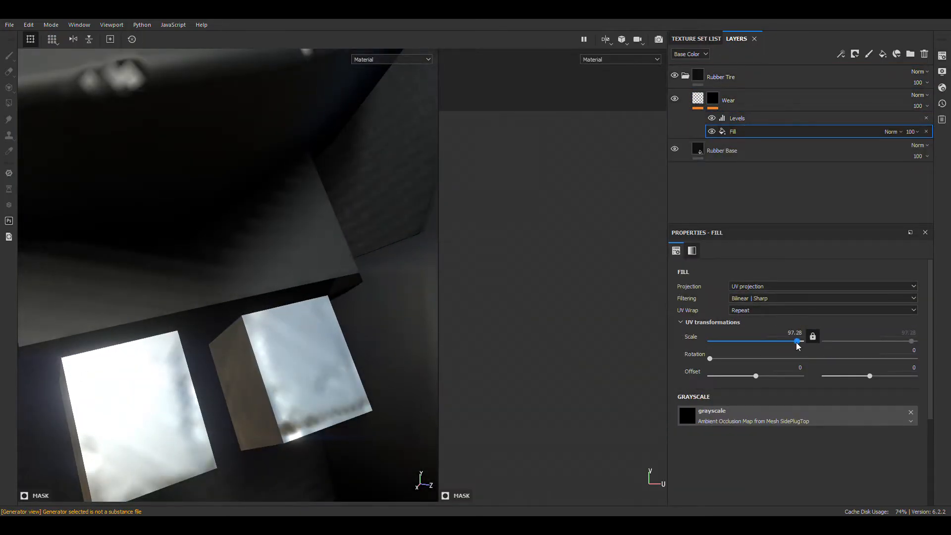
left_click(675, 150)
left_click(675, 150)
left_click(676, 101)
left_click(677, 101)
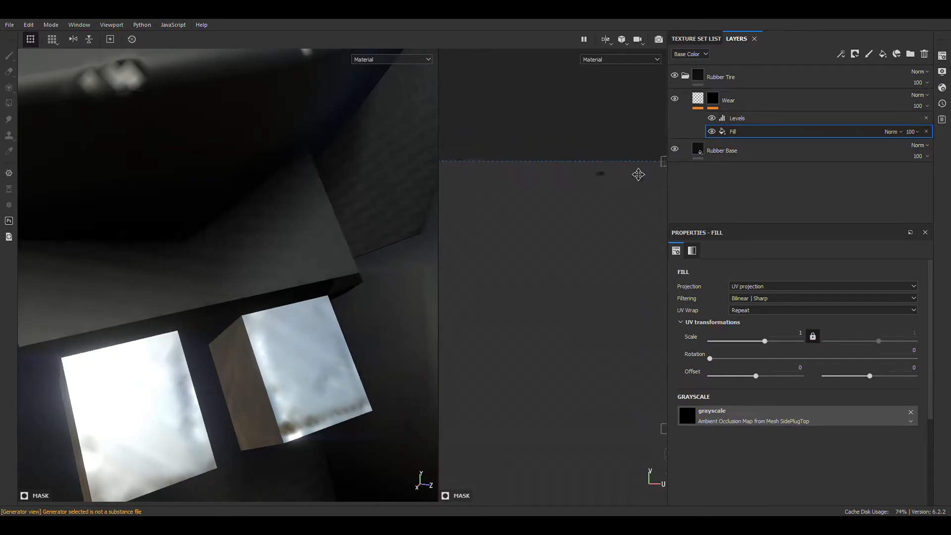
Examine the side plug's UV layout and the character's untextured hand from different angles.
scroll(586, 233, "down", 12)
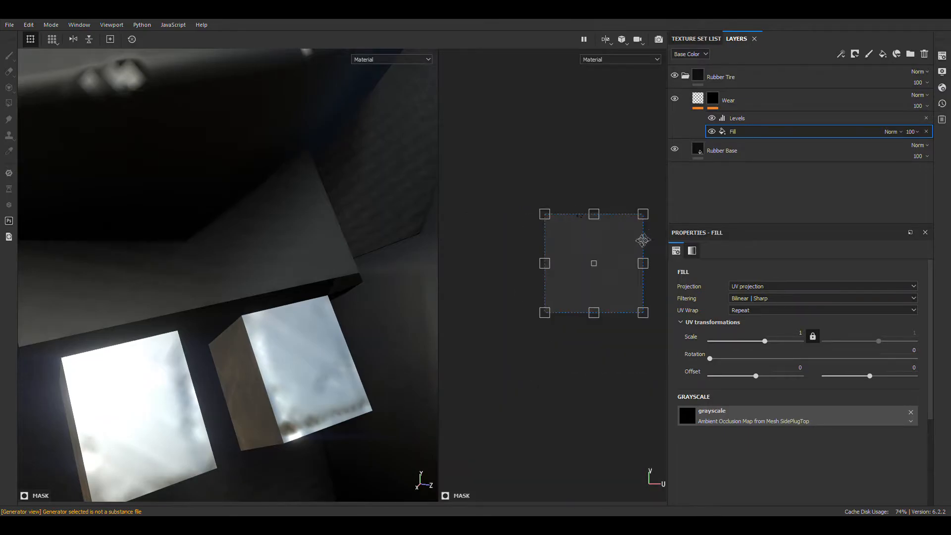
scroll(638, 218, "up", 9)
scroll(630, 202, "down", 4)
scroll(629, 201, "down", 3)
scroll(531, 204, "up", 14)
left_click_drag(302, 284, 258, 257, "alt")
scroll(338, 271, "down", 9)
scroll(338, 271, "down", 5)
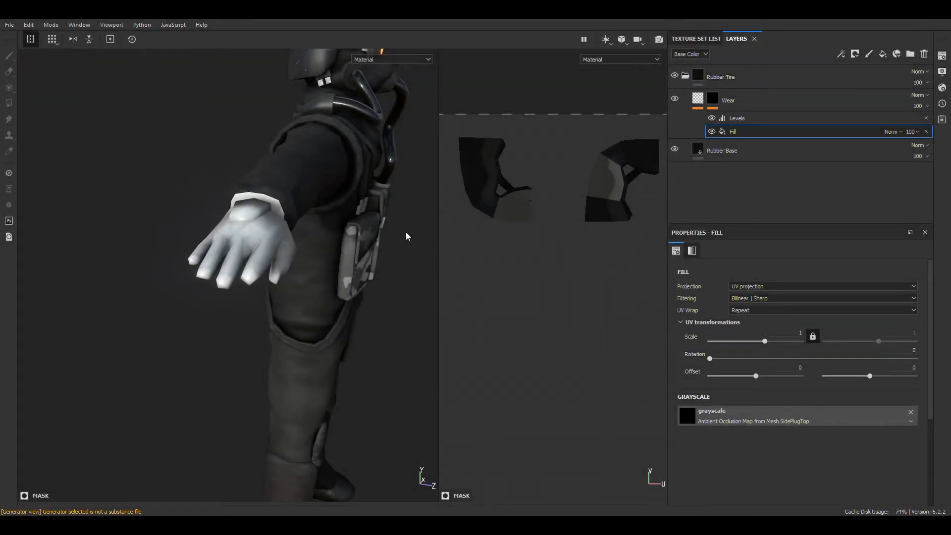
left_click_drag(353, 235, 277, 208, "alt")
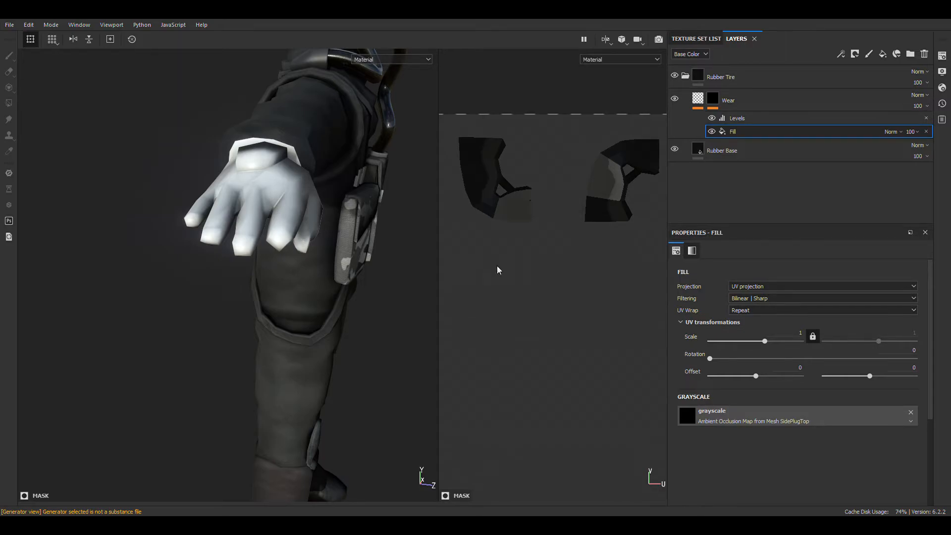
left_click_drag(291, 184, 294, 227, "alt")
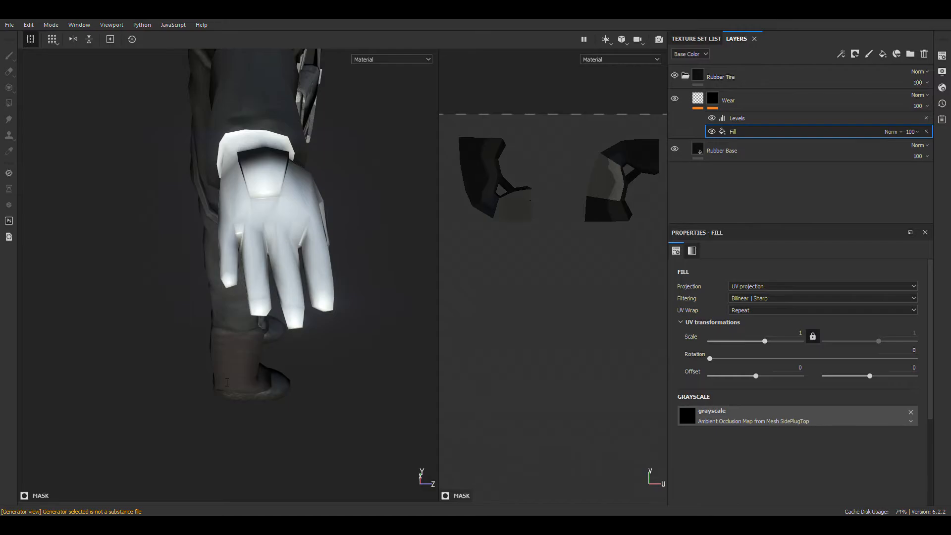
Apply the Fabric_polyester_01 material to the hand and delete the layer beneath it.
left_click_drag(145, 388, 349, 208)
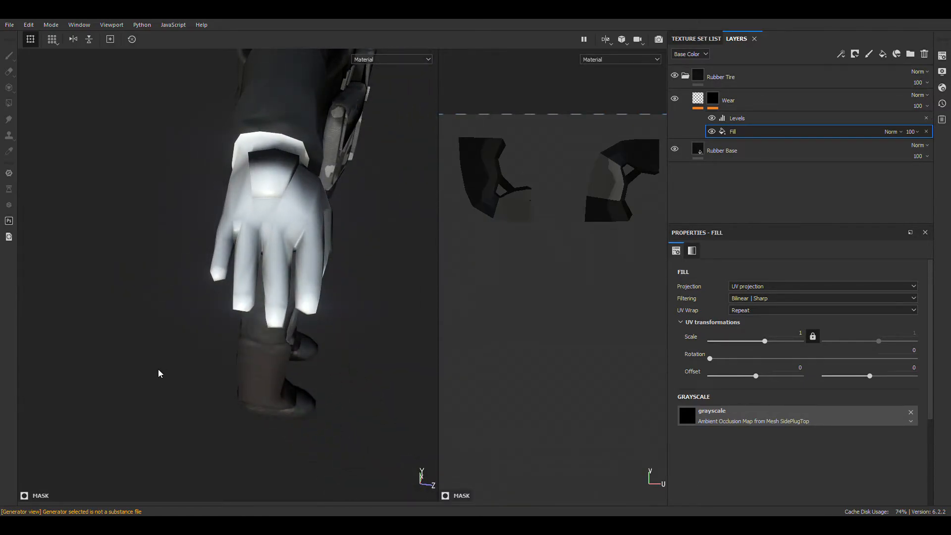
left_click_drag(146, 383, 263, 225)
left_click(746, 103)
key("Delete")
Set the color input of the Base fabric layer in Fabric_polyester_01 to dark grey.
left_click(685, 76)
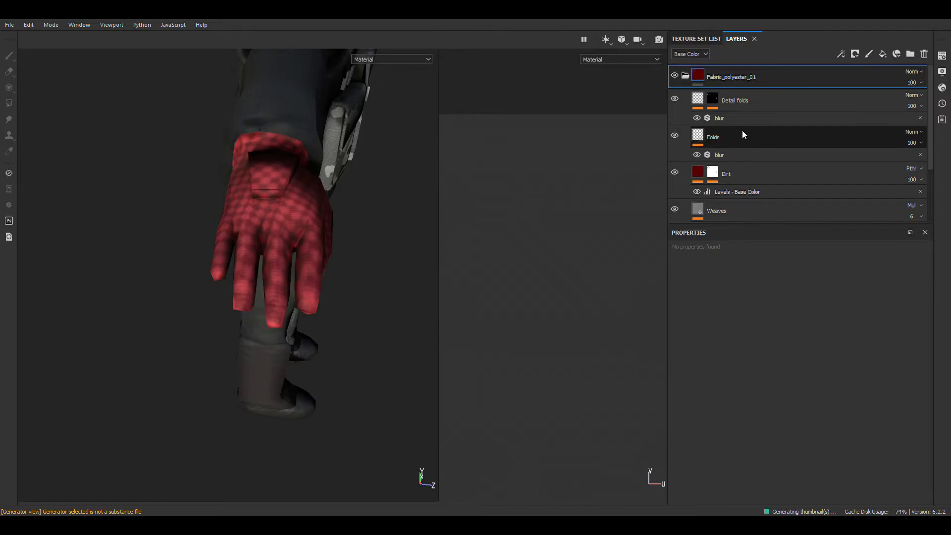
scroll(744, 133, "down", 2)
left_click(733, 205)
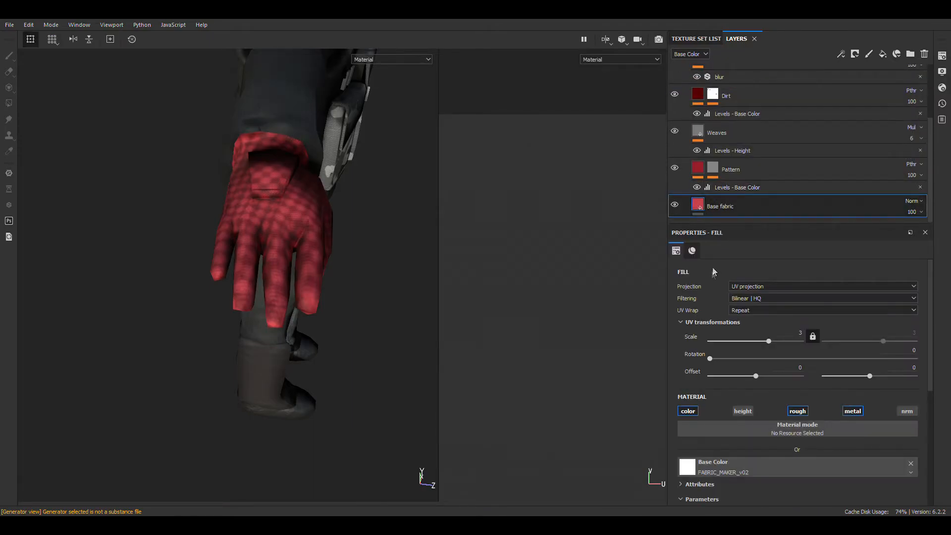
scroll(731, 407, "down", 3)
left_click(751, 425)
left_click(759, 383)
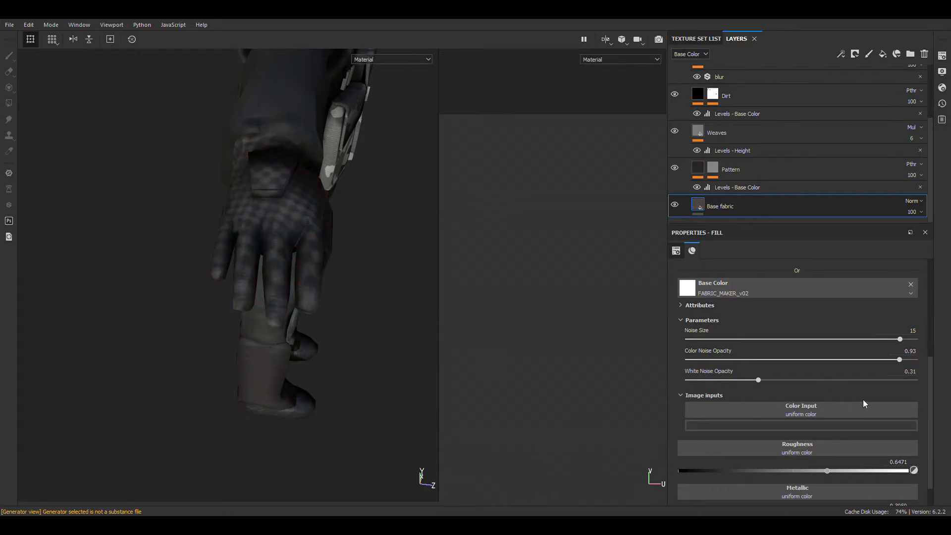
Replace the dp_fabricpattern_02 fill in the Pattern layer's mask with the Dirt 1 texture.
left_click_drag(349, 202, 309, 184, "alt")
scroll(323, 174, "down", 3)
scroll(309, 183, "up", 5)
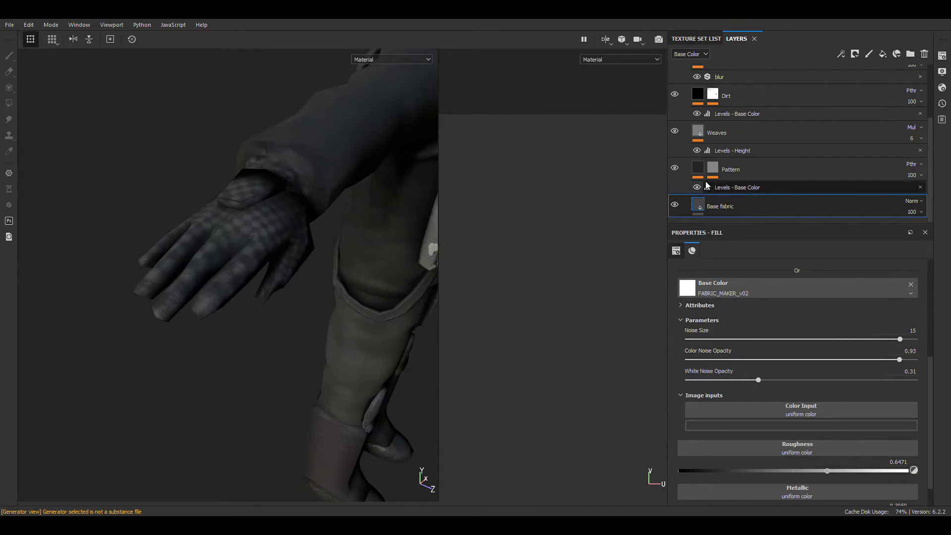
left_click(712, 167)
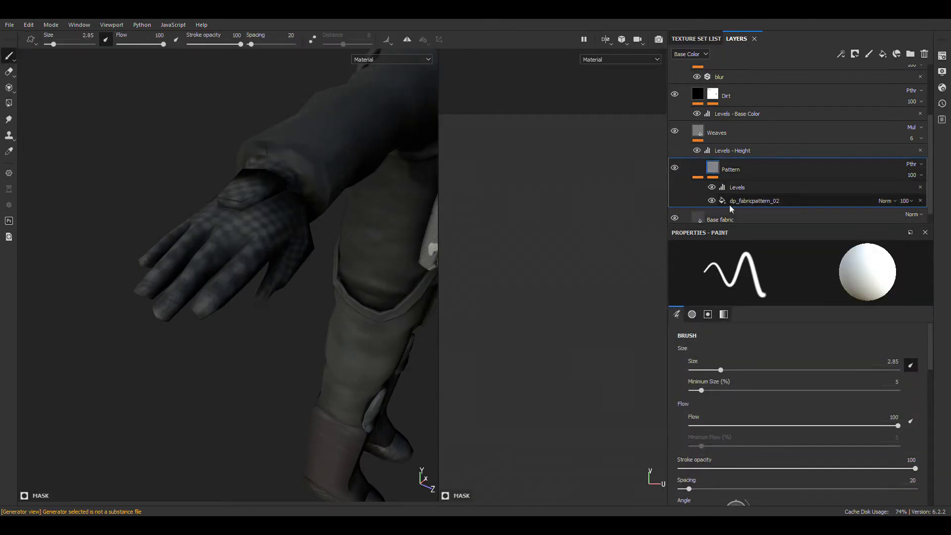
scroll(743, 208, "down", 1)
left_click(741, 189)
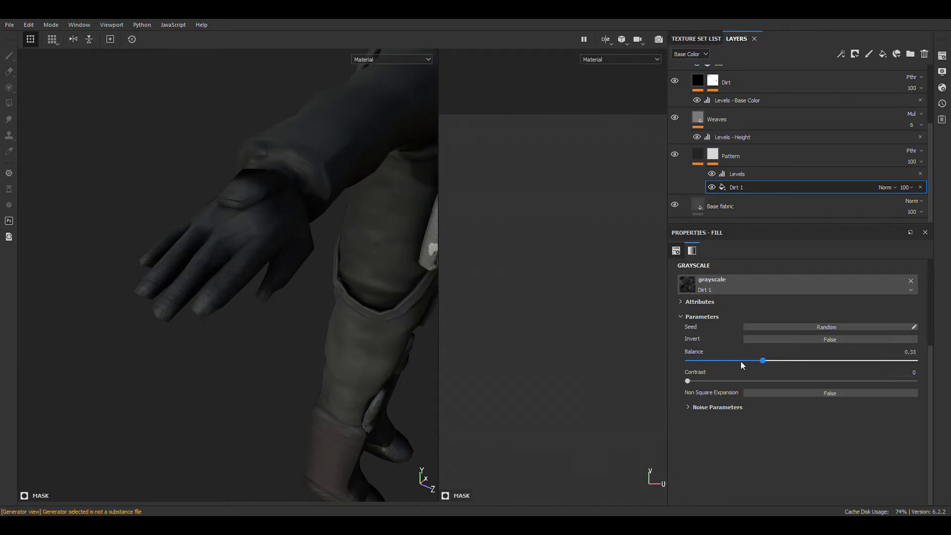
Set the Dirt 1 fill's balance to 0.25 and contrast to 0.04, checking the glove up close.
left_click_drag(914, 361, 900, 361)
left_click_drag(426, 297, 545, 200, "alt")
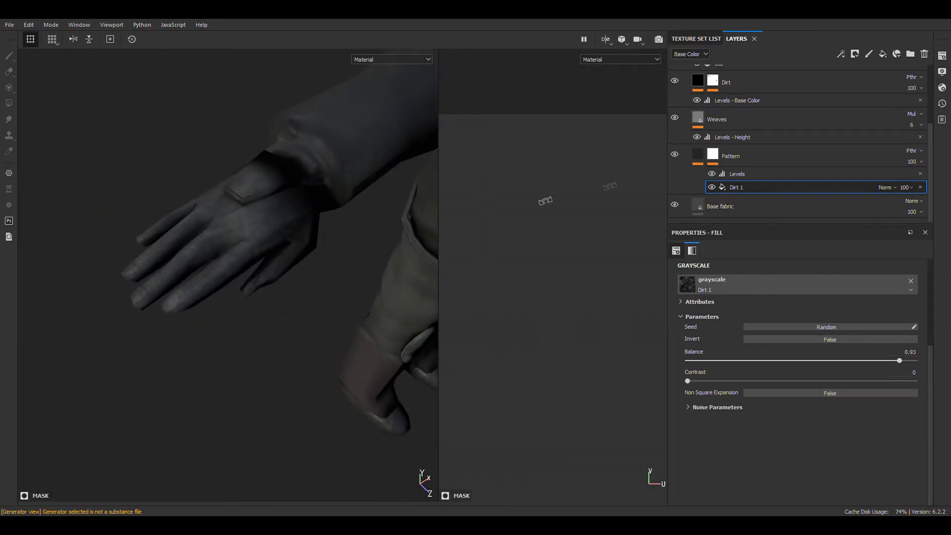
left_click_drag(908, 380, 735, 367)
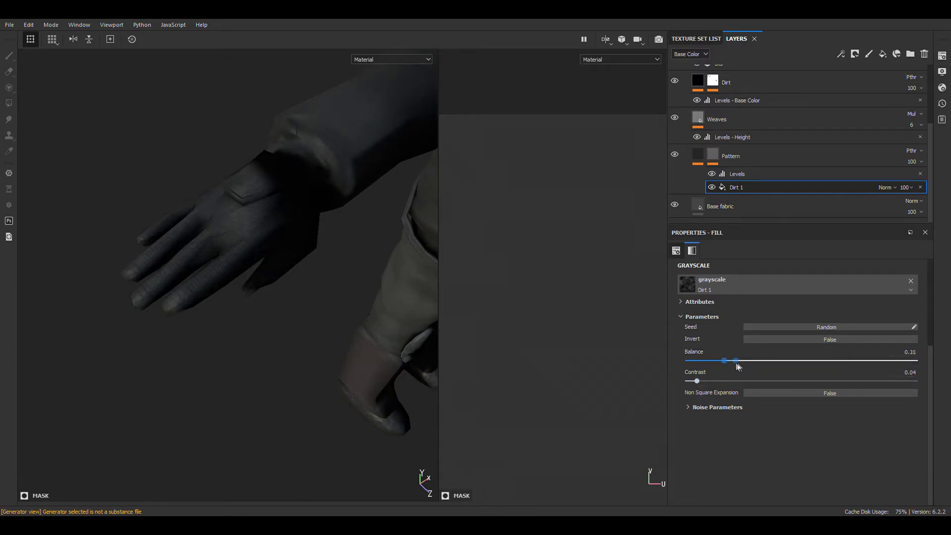
left_click_drag(232, 235, 335, 244, "alt")
scroll(241, 248, "up", 6)
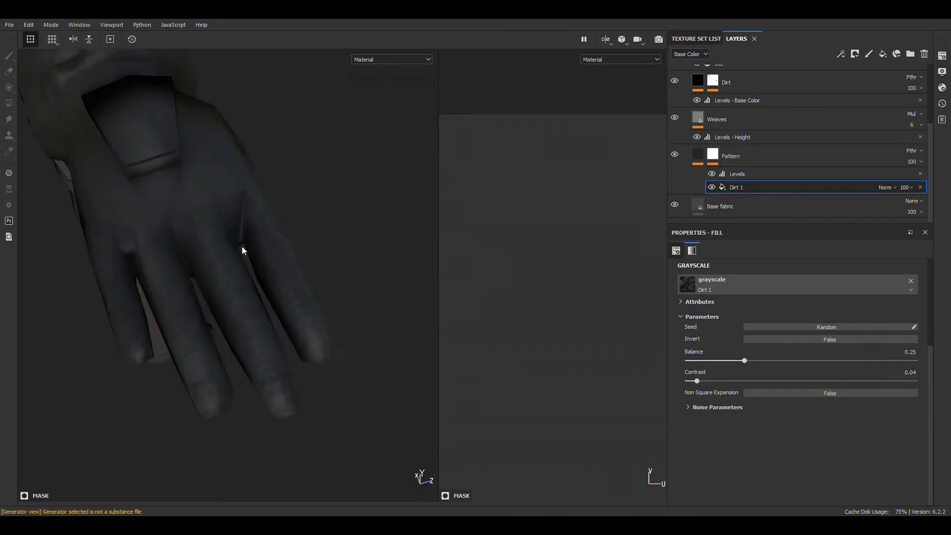
Set the dirt level of the mg_dirt generator in the Dirt layer's mask to 0.92.
mouse_move(242, 250)
left_mouse_down("alt")
mouse_move(218, 220)
mouse_move(340, 212)
mouse_move(342, 194)
mouse_move(449, 173)
mouse_move(201, 206)
mouse_move(206, 225)
mouse_move(229, 213)
mouse_move(207, 185)
mouse_move(241, 219)
left_mouse_up("alt")
scroll(715, 121, "up", 2)
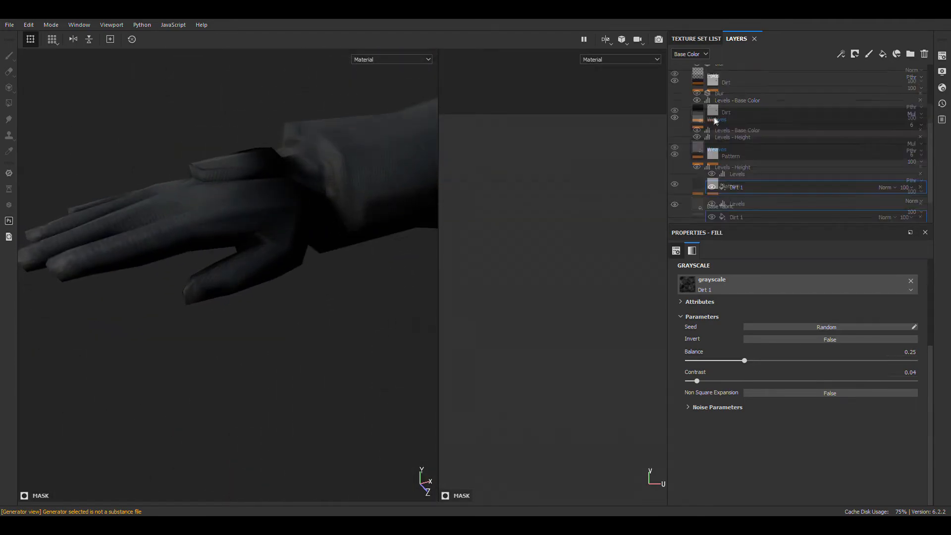
left_click(712, 141)
left_click(736, 174)
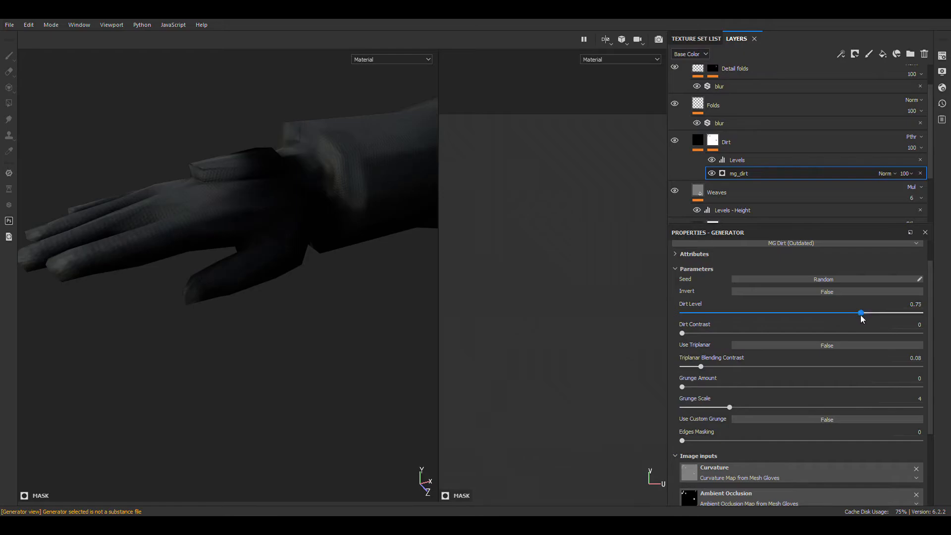
left_click_drag(734, 316, 879, 320)
left_click_drag(262, 268, 297, 246, "alt")
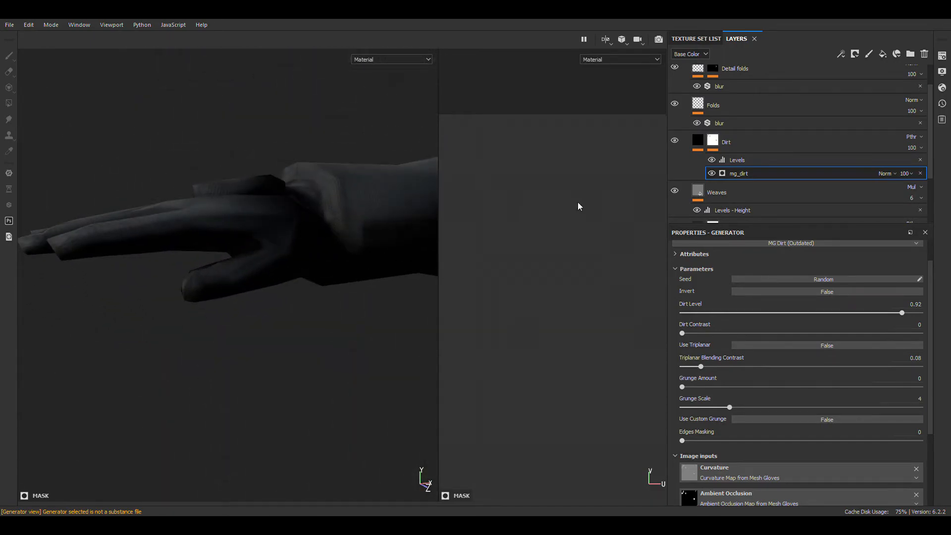
Try other grunge scale values, up to 10, on the Dirt mask's mg_dirt generator.
scroll(718, 317, "down", 3)
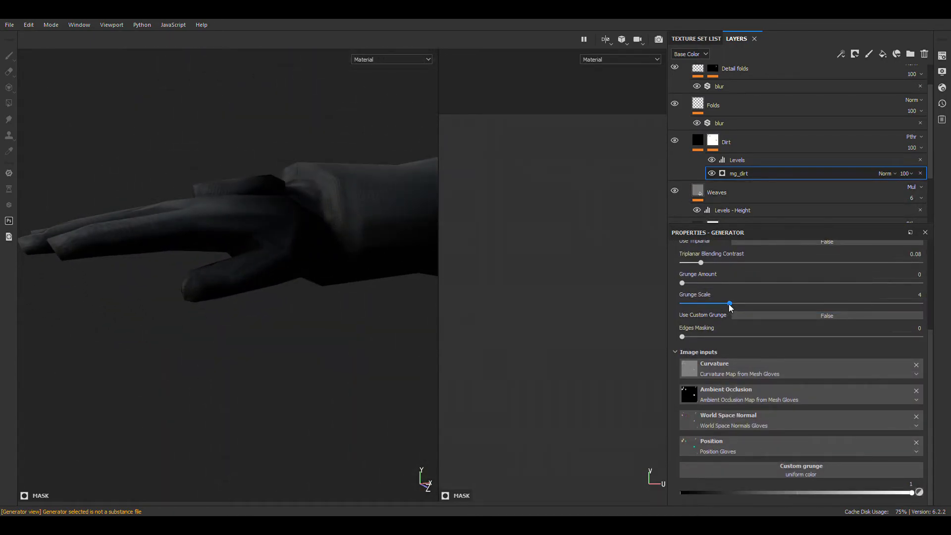
left_click_drag(730, 303, 704, 304)
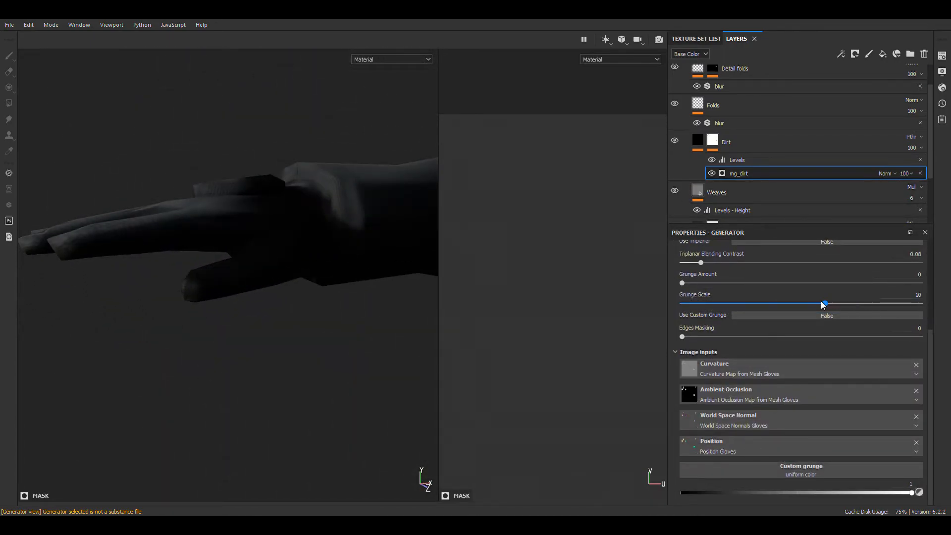
scroll(732, 298, "up", 3)
mouse_move(267, 198)
left_mouse_down("alt")
mouse_move(295, 182)
mouse_move(342, 198)
mouse_move(310, 282)
mouse_move(268, 210)
mouse_move(277, 203)
left_mouse_up("alt")
Set the lowest mg_edge_blur generator in the Detail folds mask to level 0.59 and contrast 0.2, checking the glove from several angles.
scroll(708, 107, "up", 1)
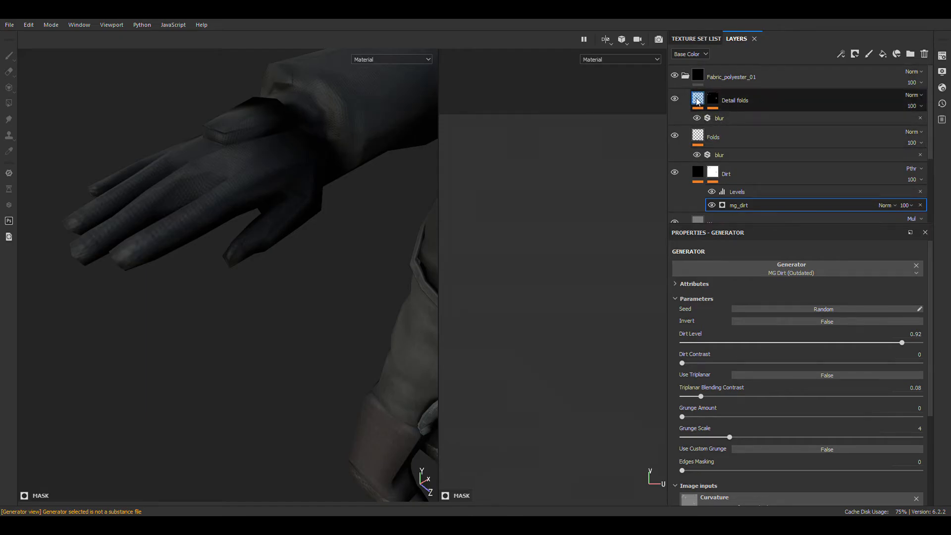
left_click(712, 102)
left_click(746, 145)
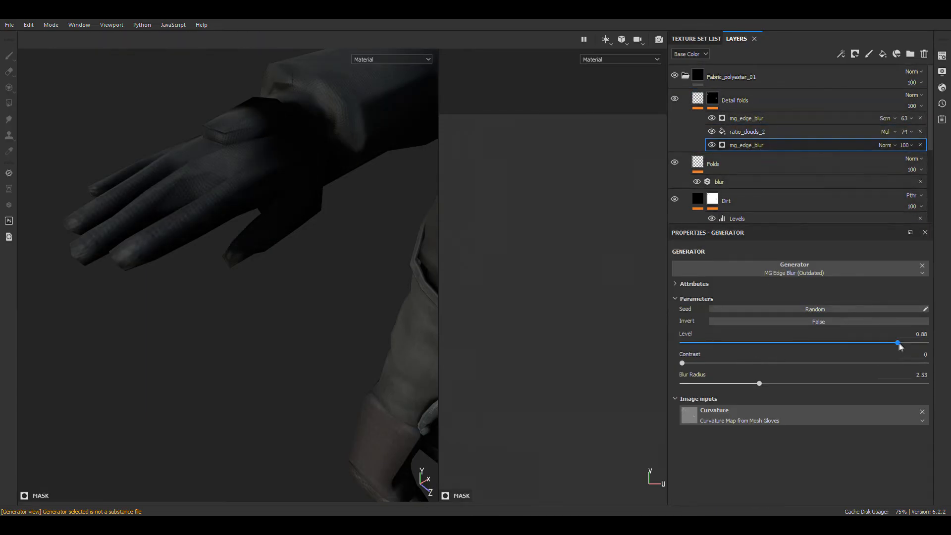
left_click_drag(683, 364, 882, 364)
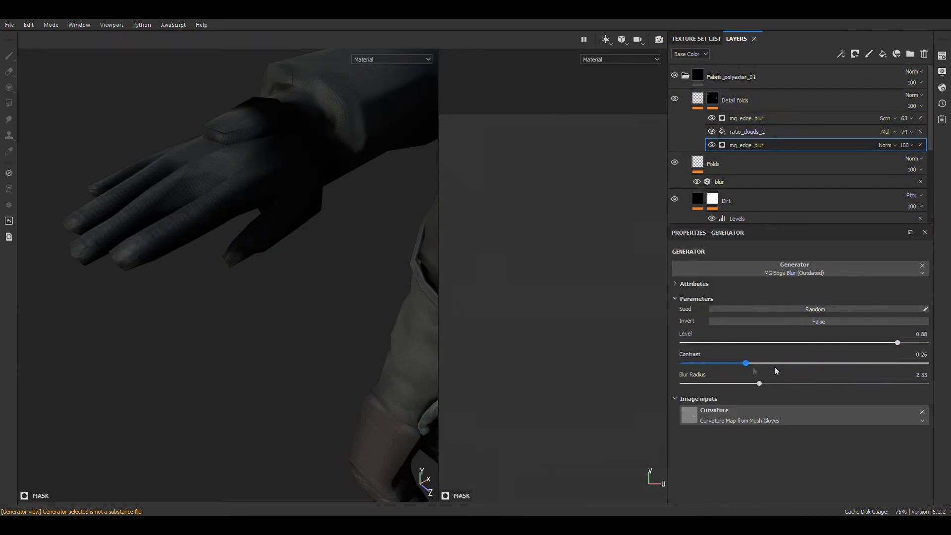
left_click_drag(297, 175, 298, 213, "alt")
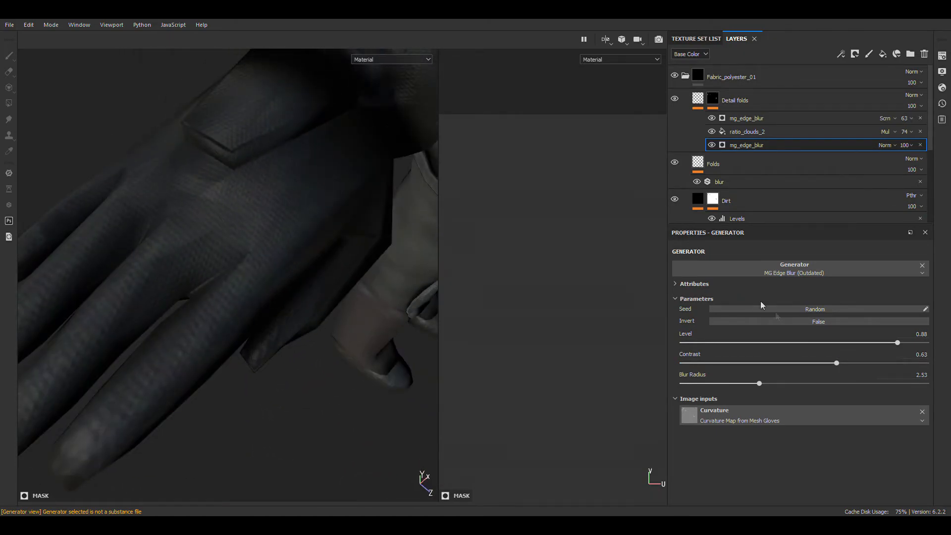
left_click_drag(905, 358, 920, 354)
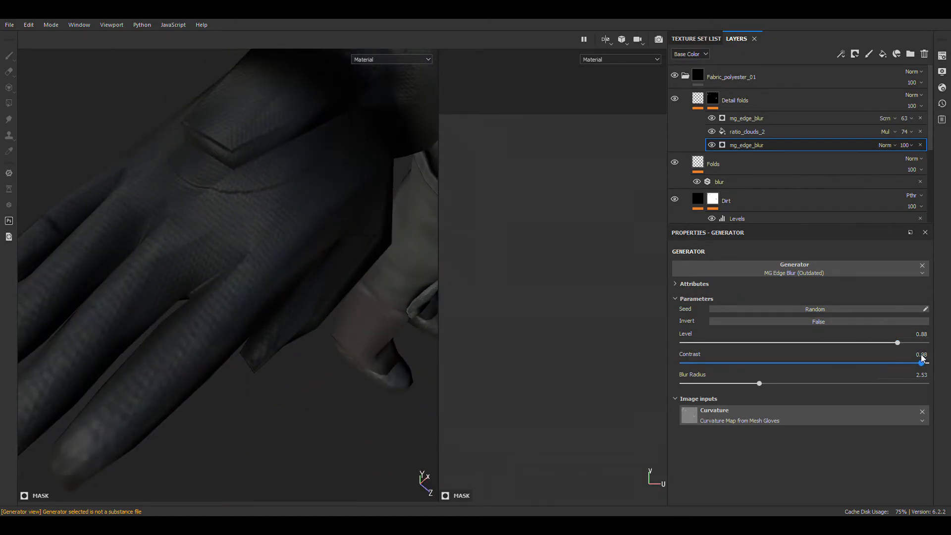
left_click_drag(379, 181, 257, 194, "alt")
scroll(257, 194, "up", 3)
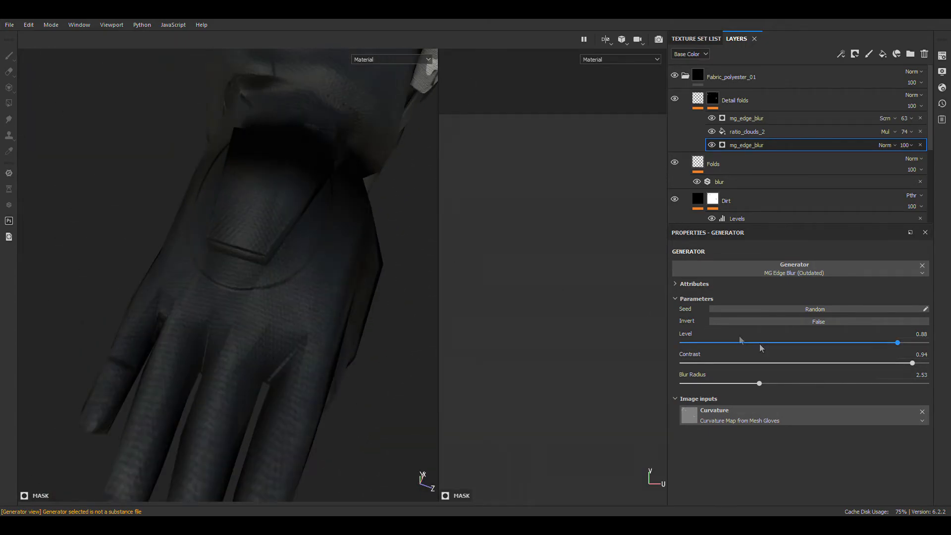
left_click_drag(896, 342, 788, 343)
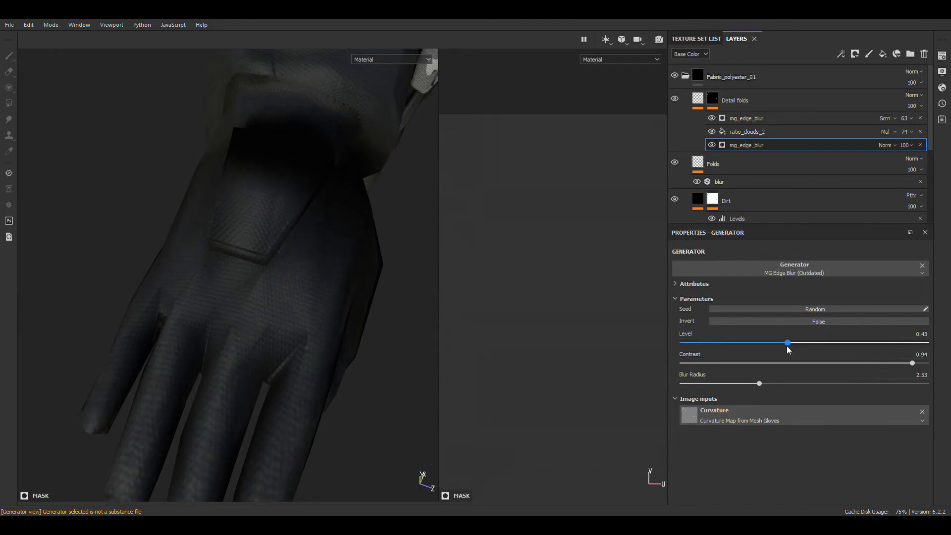
left_click_drag(844, 347, 868, 343)
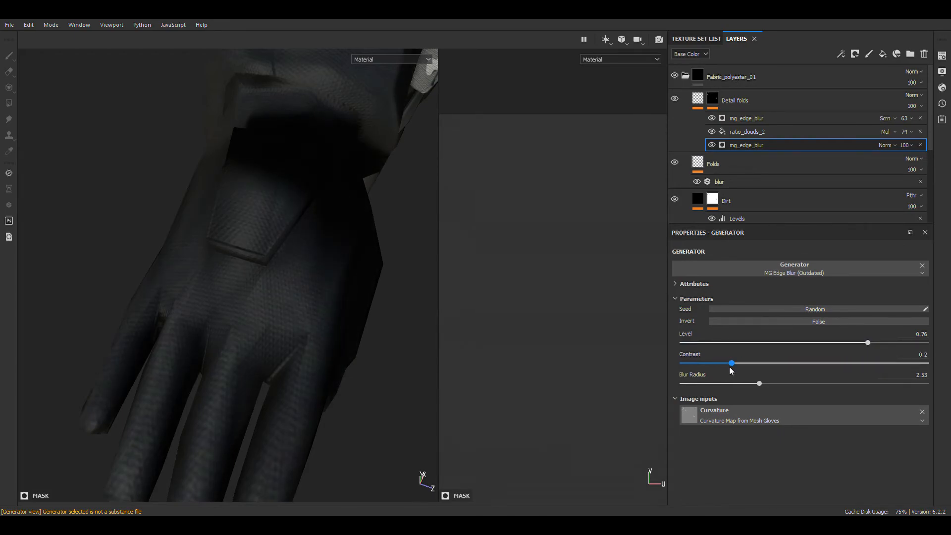
left_click_drag(317, 278, 325, 161, "alt")
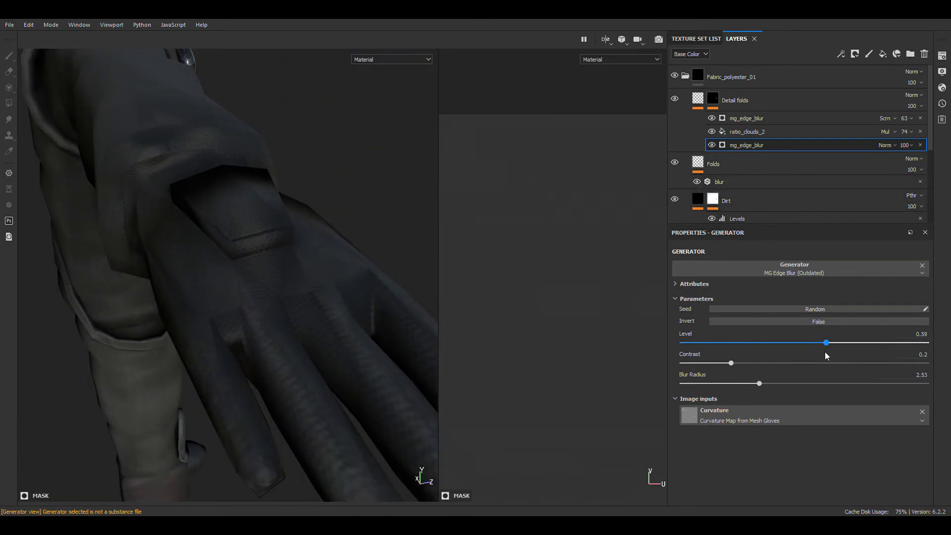
left_click_drag(310, 263, 159, 260, "alt")
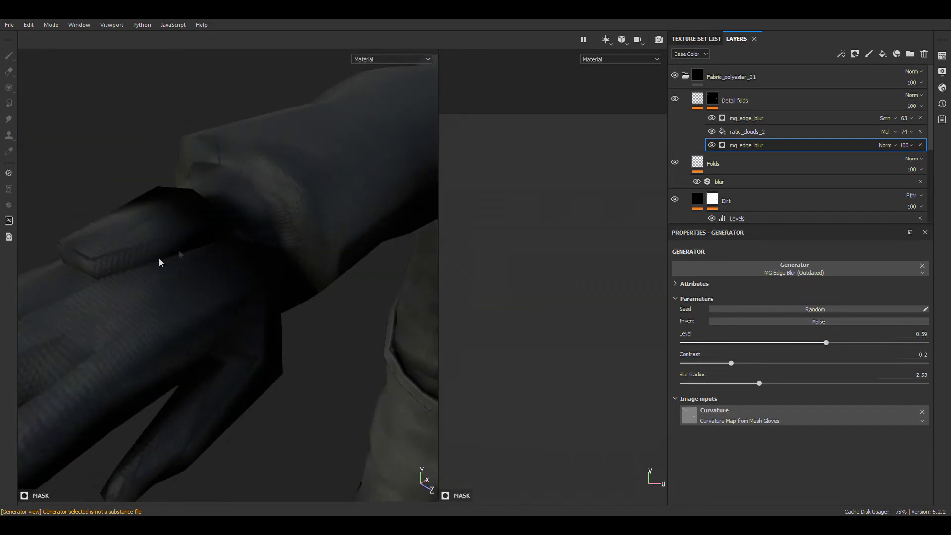
Compare the glove with the rest of the uniform and lighten the Base fabric layer's color input to a medium-dark grey.
scroll(159, 263, "down", 5)
middle_click_drag(265, 238, 403, 180, "alt")
scroll(313, 199, "down", 4)
left_click_drag(403, 179, 369, 164, "alt")
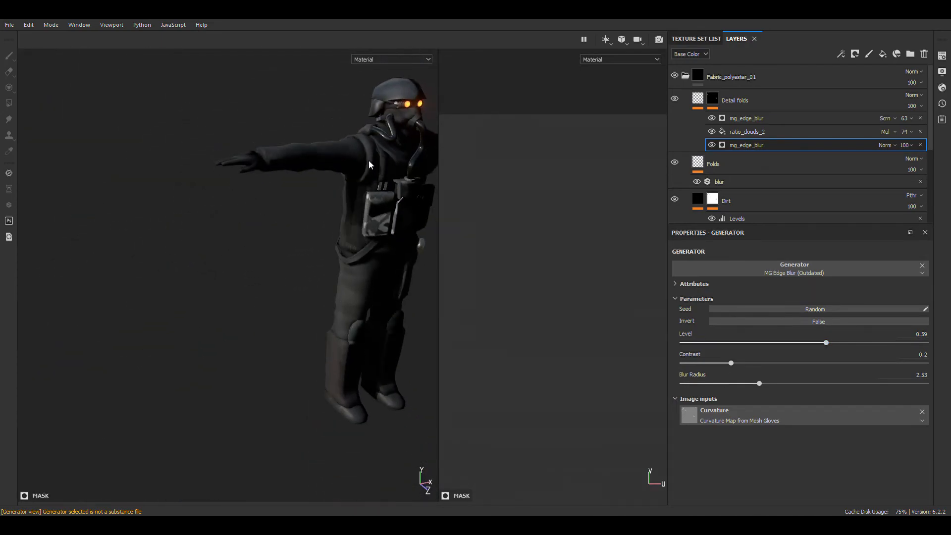
scroll(369, 164, "up", 6)
scroll(725, 214, "down", 5)
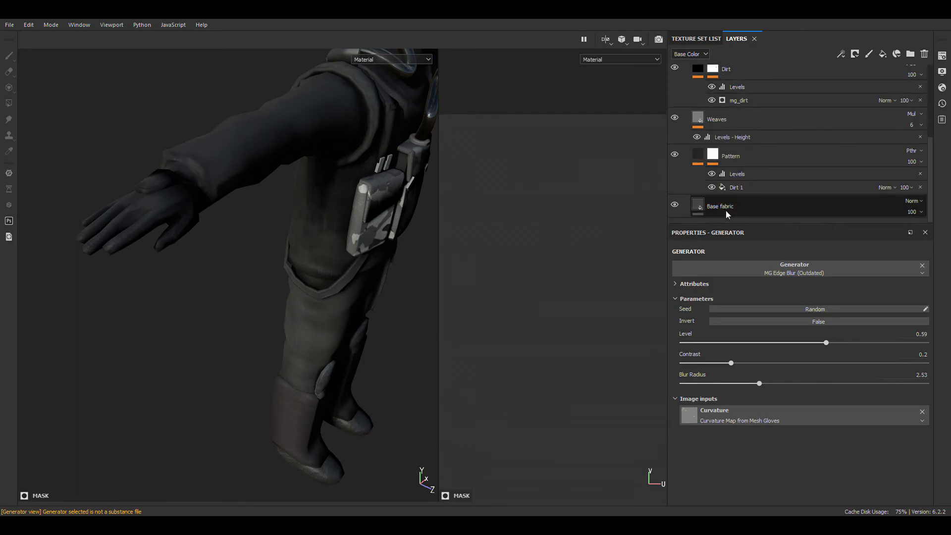
left_click(725, 210)
scroll(738, 307, "down", 3)
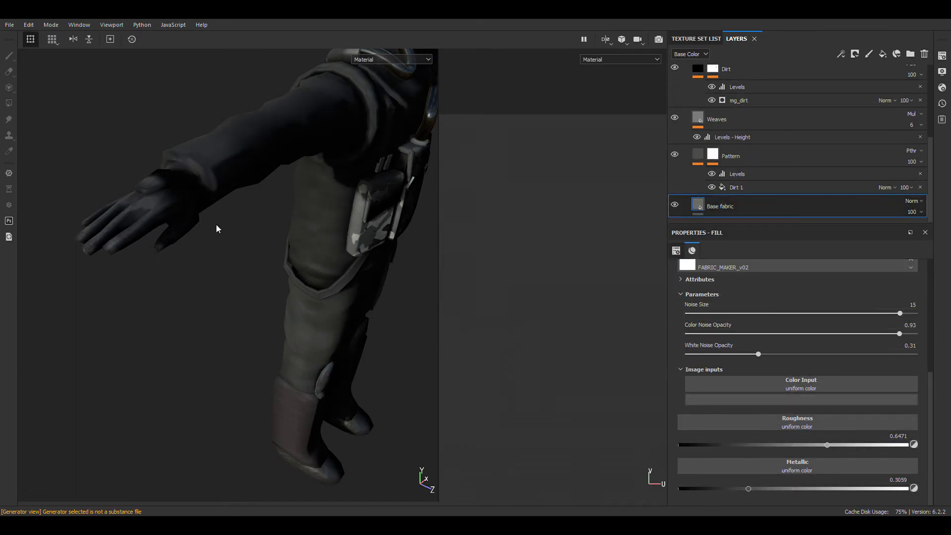
Inspect the glove's fabric and fingers up close from several sides and review the whole soldier model from the front.
scroll(262, 217, "down", 6)
mouse_move(266, 219)
left_mouse_down("alt")
mouse_move(277, 215)
mouse_move(253, 162)
mouse_move(226, 250)
mouse_move(248, 237)
left_mouse_up("alt")
scroll(277, 215, "up", 5)
mouse_move(277, 251)
right_mouse_down("shift")
mouse_move(326, 245)
mouse_move(316, 247)
right_mouse_up("shift")
left_click_drag(280, 242, 149, 208, "alt")
middle_click_drag(149, 208, 130, 212, "alt")
mouse_move(268, 223)
left_mouse_down("alt")
mouse_move(297, 236)
mouse_move(342, 213)
mouse_move(296, 233)
mouse_move(294, 245)
mouse_move(222, 217)
mouse_move(303, 272)
mouse_move(270, 229)
left_mouse_up("alt")
scroll(296, 233, "up", 3)
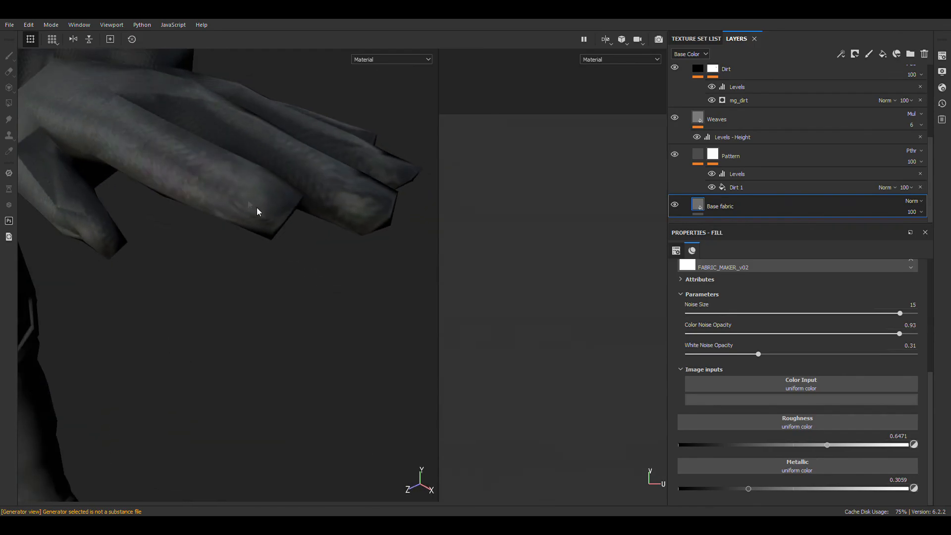
scroll(271, 228, "down", 3)
middle_click_drag(247, 208, 218, 197, "alt")
mouse_move(218, 197)
left_mouse_down("alt")
mouse_move(259, 229)
mouse_move(233, 239)
mouse_move(110, 239)
mouse_move(237, 273)
mouse_move(206, 204)
left_mouse_up("alt")
scroll(206, 203, "down", 5)
middle_click_drag(203, 210, 308, 238, "alt")
left_click_drag(308, 239, 258, 216, "alt")
scroll(238, 210, "down", 3)
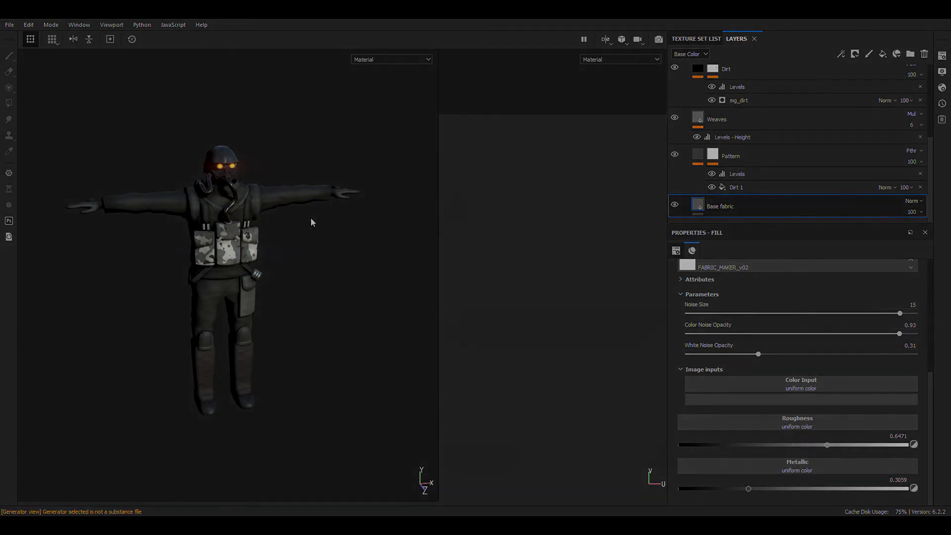
scroll(312, 218, "up", 5)
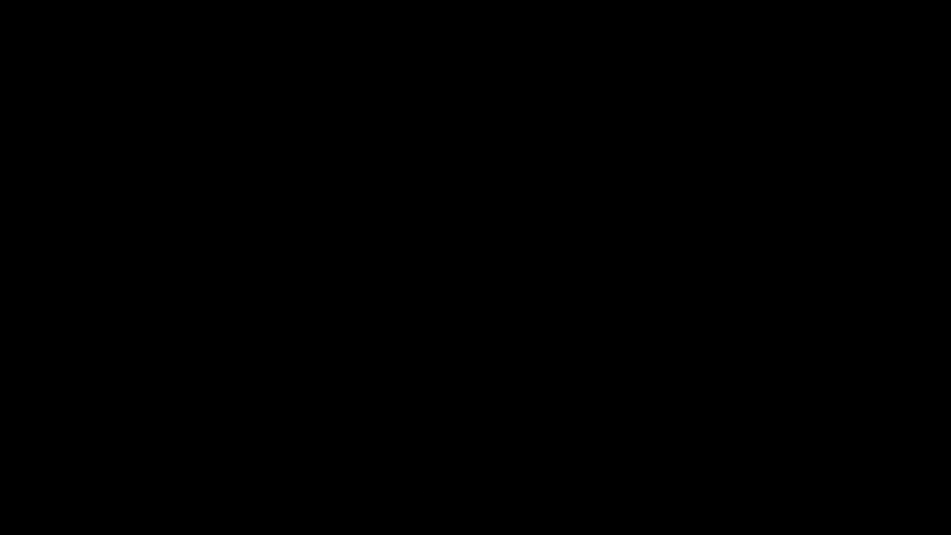